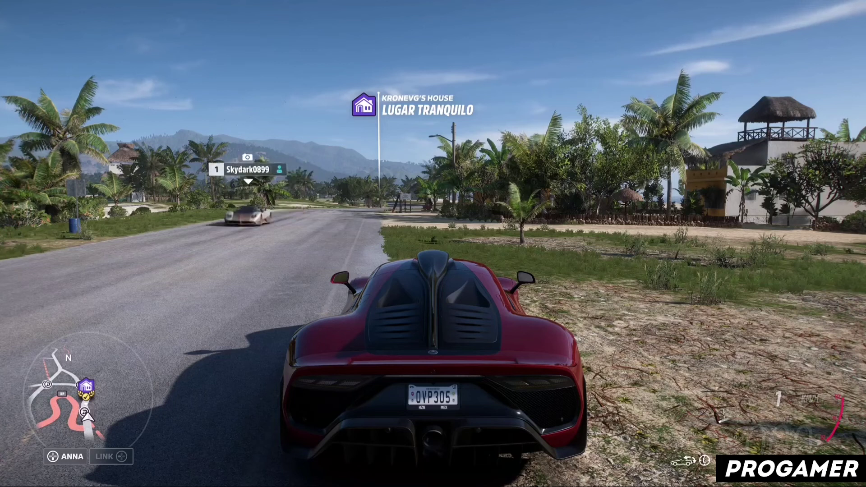
Open 1.jpg, 2.jpg, 3.png and 4.png from the конструктор folder as separate documents
key(s)
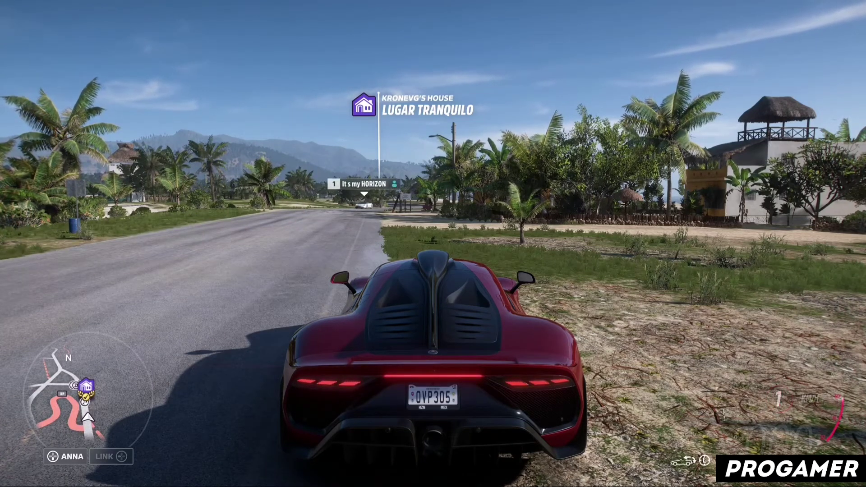
key(s)
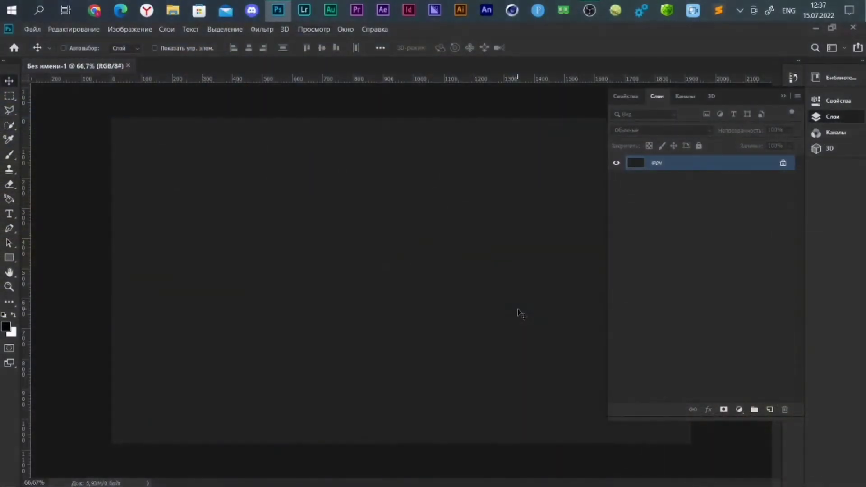
click(32, 29)
click(36, 58)
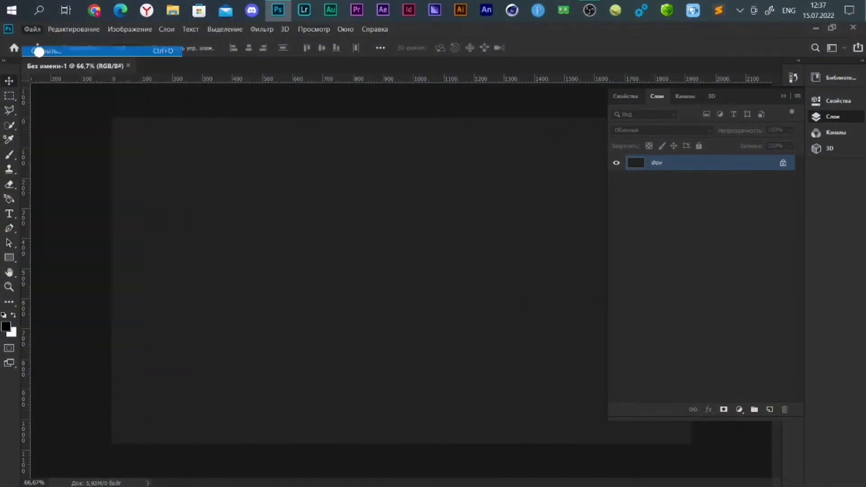
ctrl+click(189, 137)
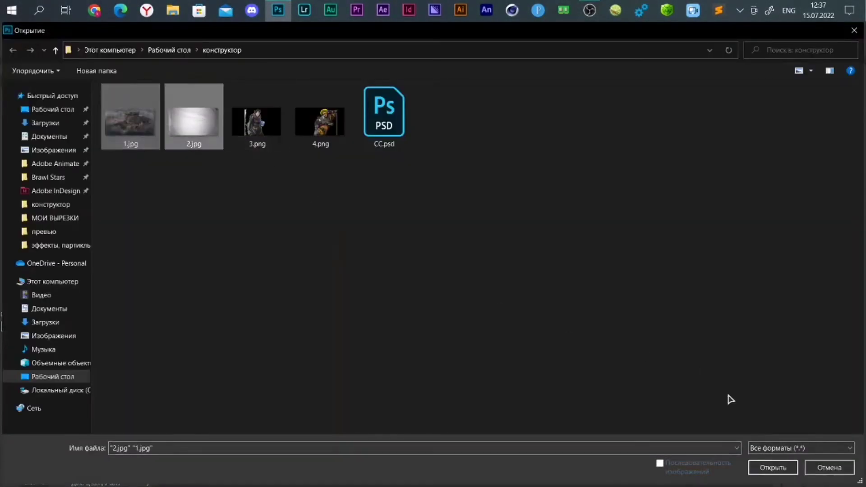
ctrl+click(257, 122)
ctrl+click(320, 121)
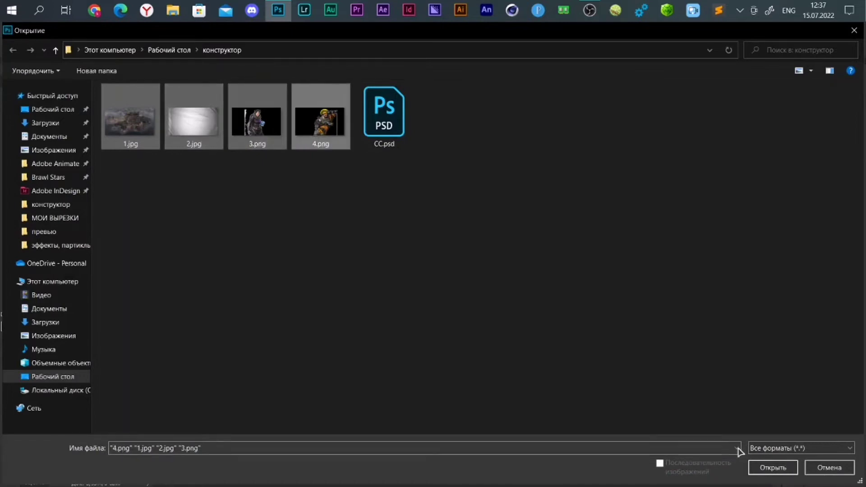
click(772, 469)
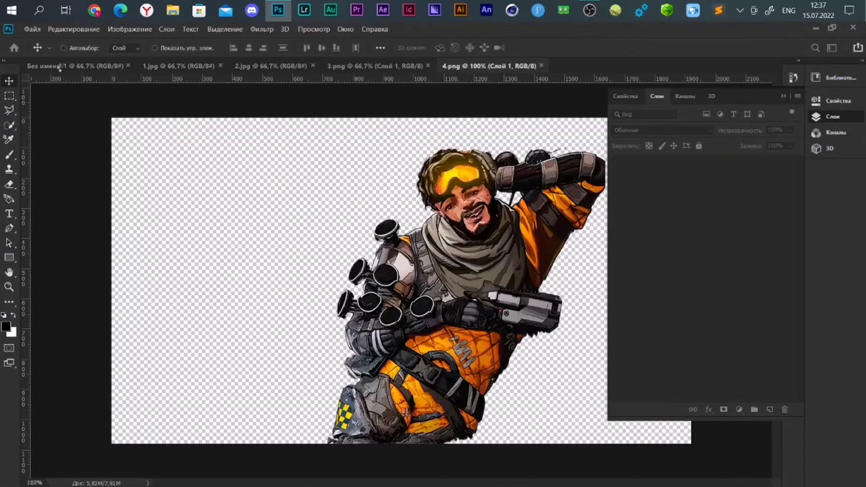
Place 1.jpg's map top-aligned in Без имени-1, close 1.jpg, and add 2.jpg's paper texture
click(71, 67)
click(170, 68)
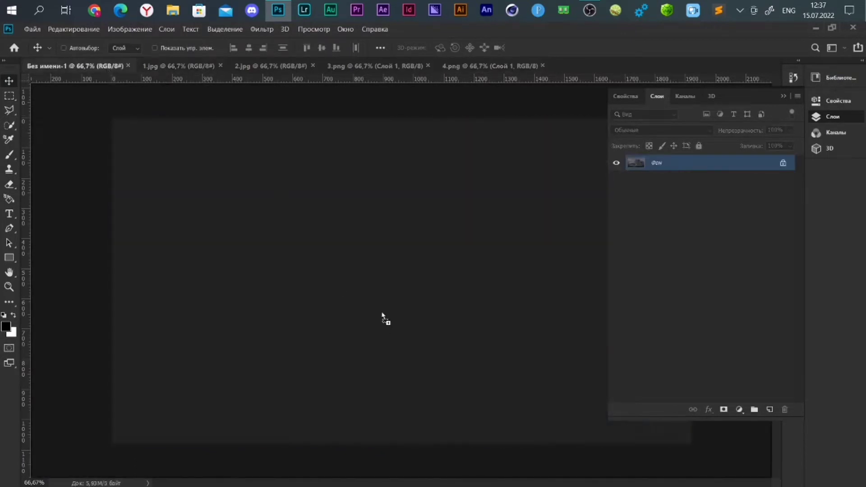
drag(106, 68, 384, 315)
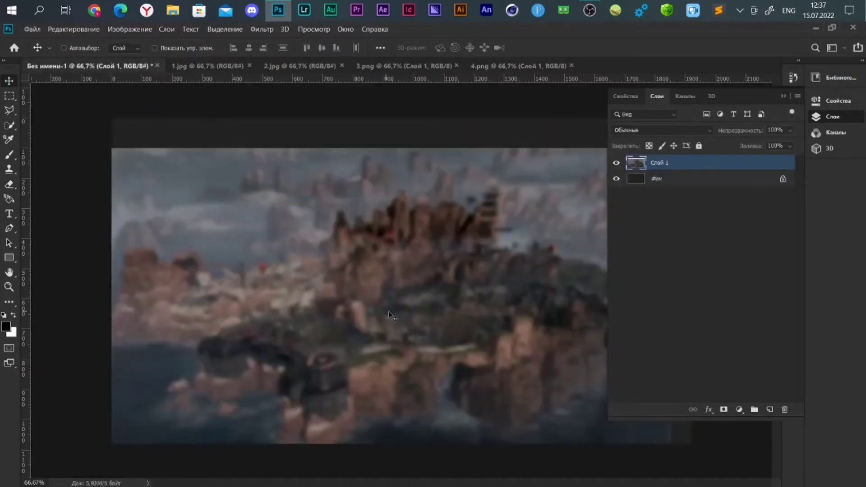
click(785, 96)
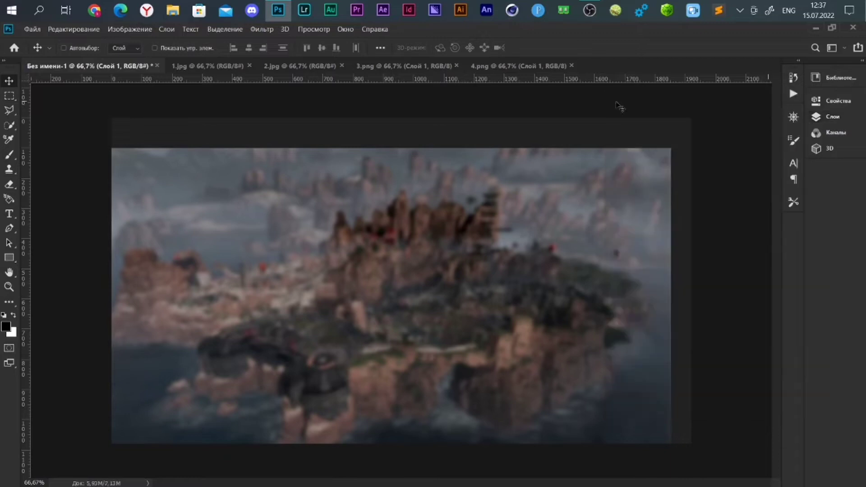
key(ctrl+a)
click(322, 48)
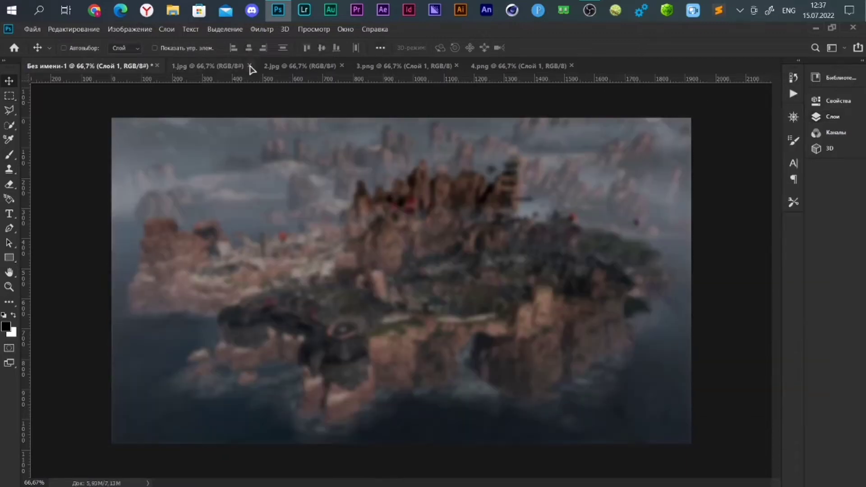
click(249, 66)
click(225, 65)
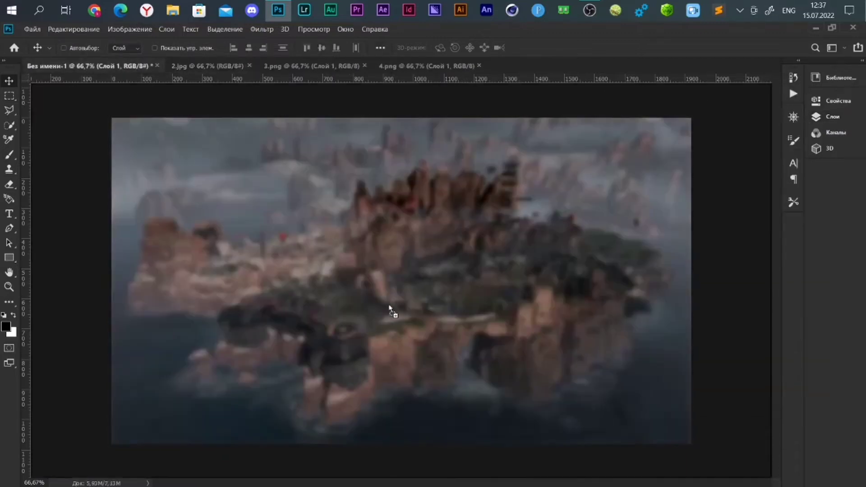
drag(97, 72, 402, 296)
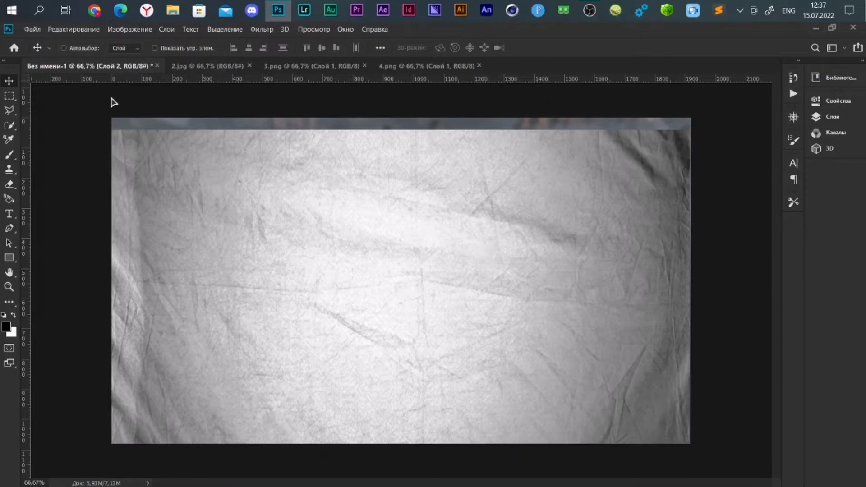
Align the texture layer Слой 2 to the canvas top and deselect
key(ctrl+a)
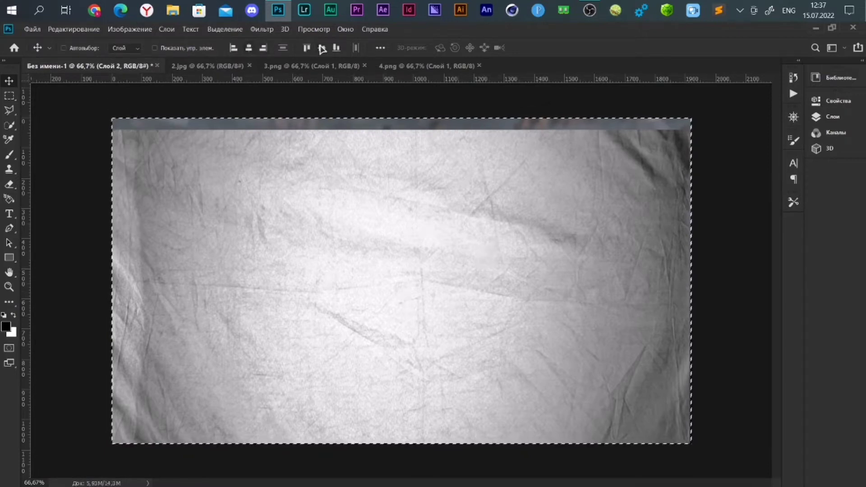
click(307, 48)
key(ctrl+d)
Set the texture layer to Overlay (Перекрытие) blend mode at 10% opacity
click(832, 117)
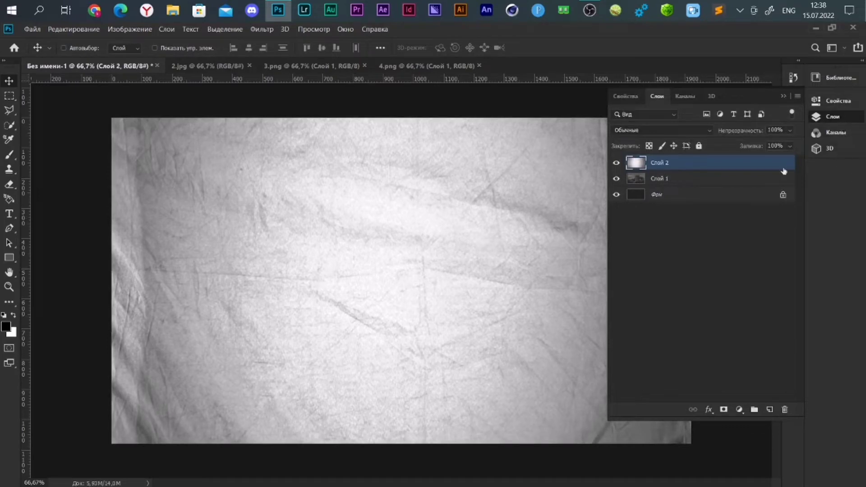
click(639, 130)
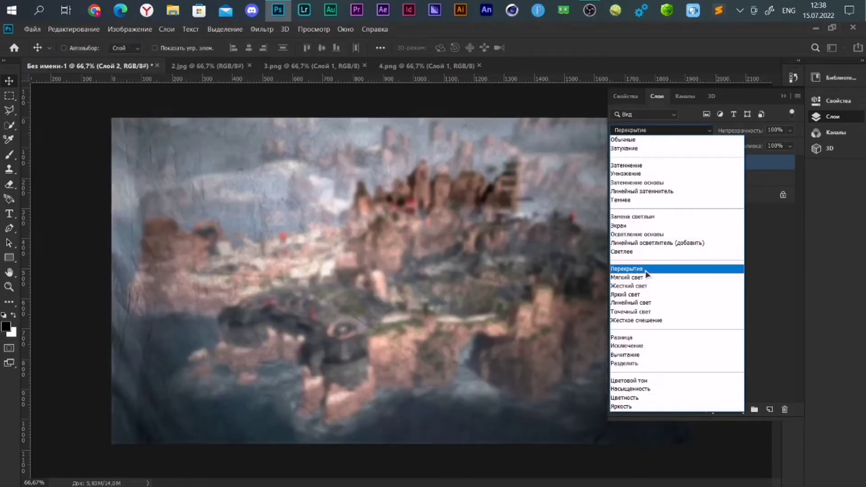
click(658, 267)
click(775, 130)
text(50)
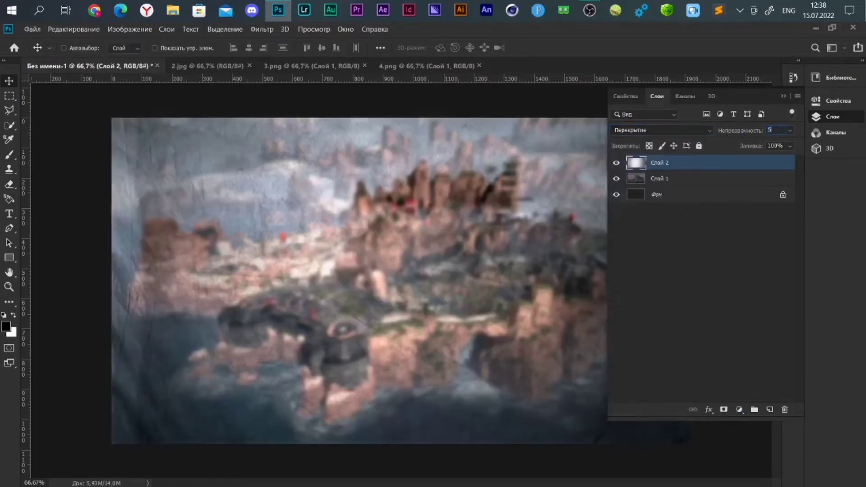
key(BackSpace)
key(BackSpace)
text(1)
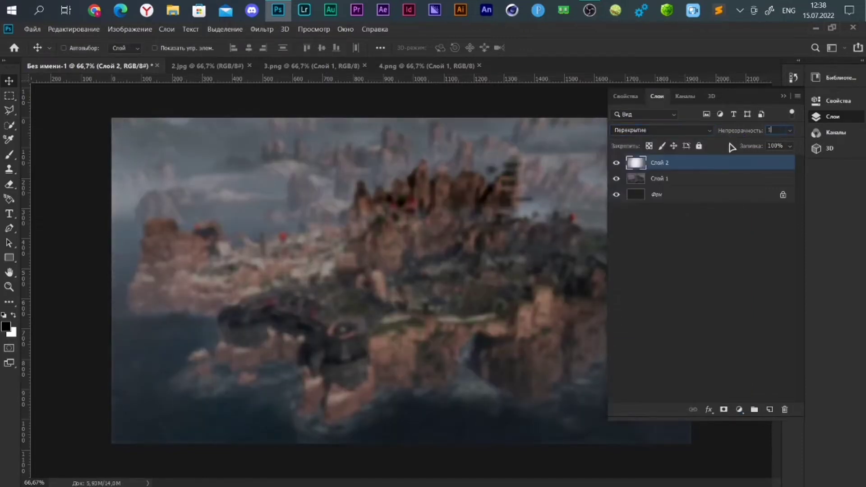
text(0)
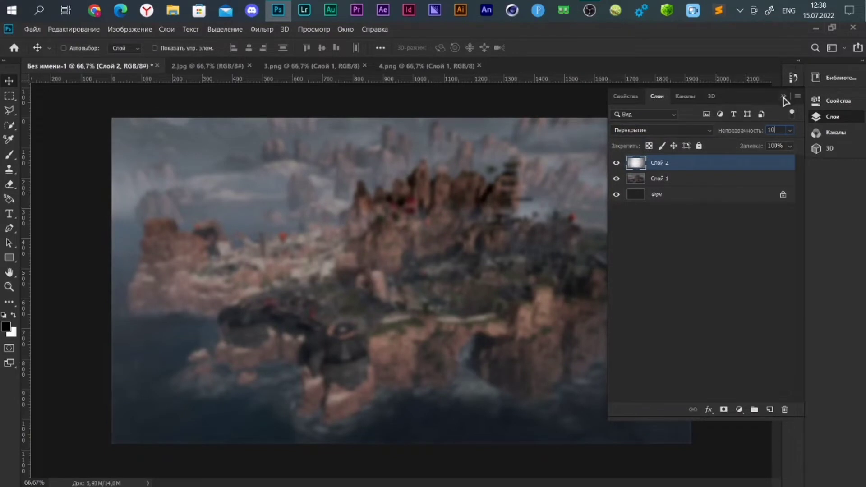
click(783, 97)
click(814, 117)
click(777, 129)
Bring the purple-clad character from 3.png into the thumbnail on the left
click(783, 96)
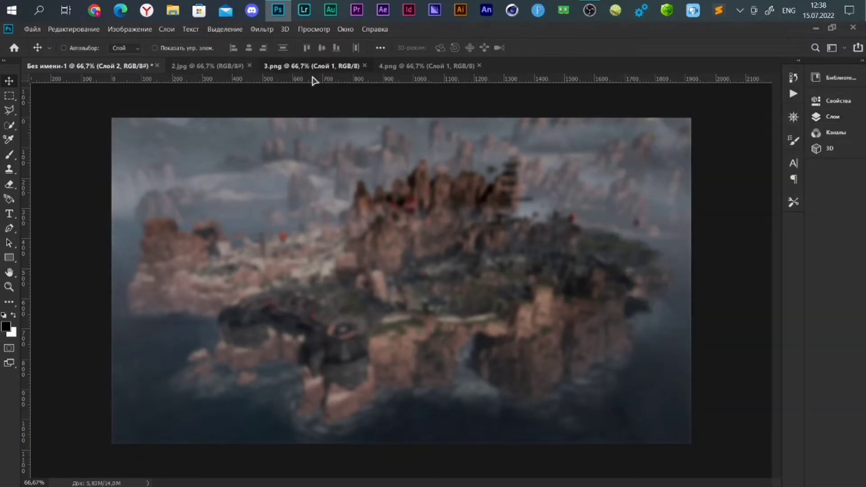
click(311, 66)
mouse_move(206, 117)
mouse_down()
mouse_move(247, 242)
mouse_move(217, 298)
mouse_up()
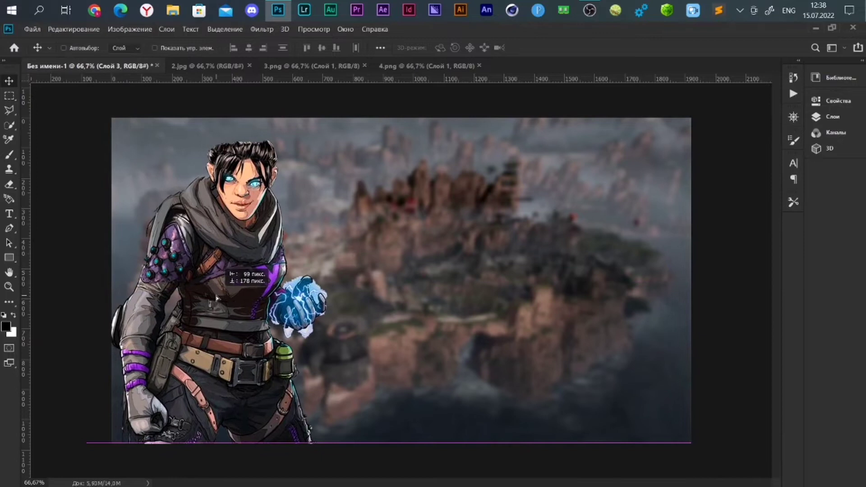
drag(216, 297, 194, 297)
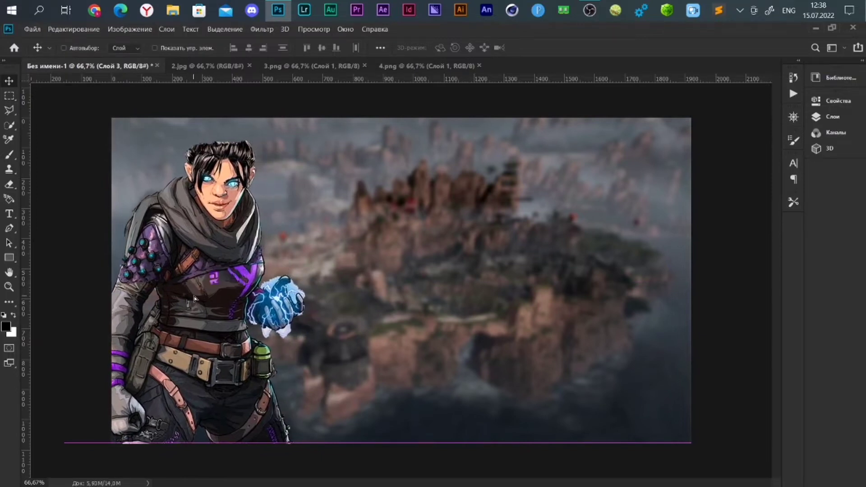
Bring the orange-clad character from 4.png into the thumbnail at the lower right
click(303, 66)
click(413, 67)
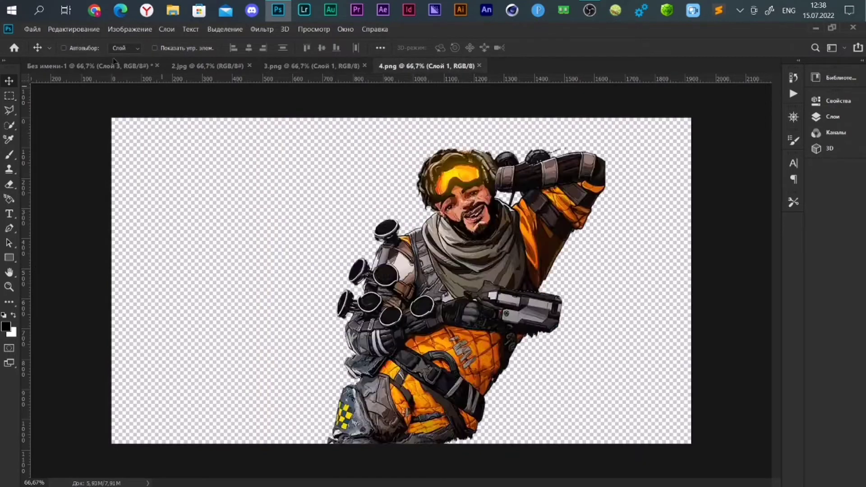
drag(114, 60, 536, 234)
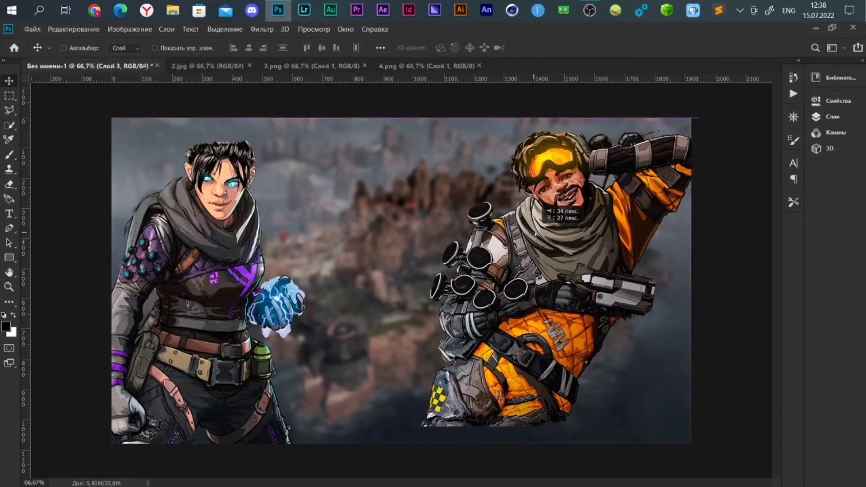
mouse_move(536, 234)
mouse_down()
mouse_move(549, 265)
mouse_move(572, 270)
mouse_up()
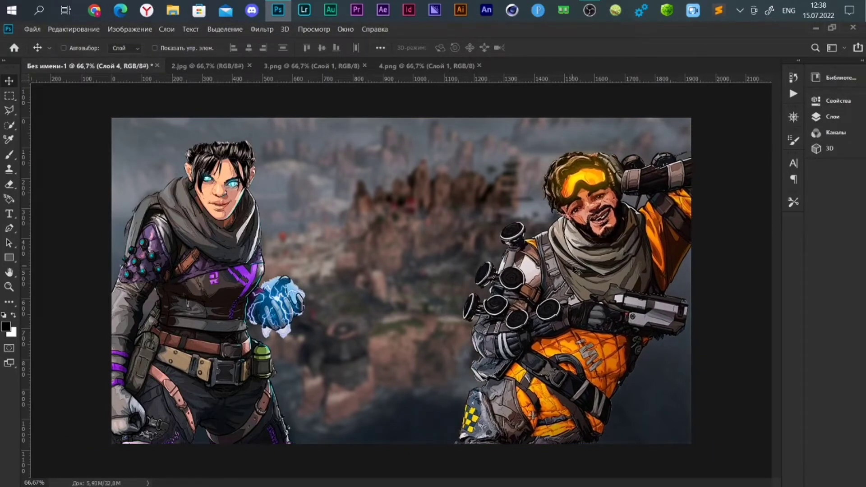
Close the 4.png, 3.png and 2.jpg documents and shift the orange character further right
click(479, 66)
click(365, 66)
click(248, 66)
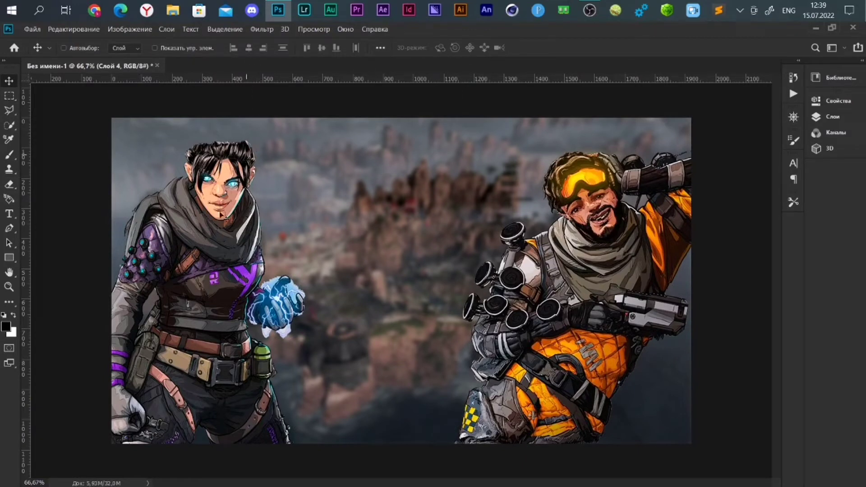
drag(180, 264, 246, 255)
Above the purple character's layer, ready the Type tool with white text colour
click(825, 117)
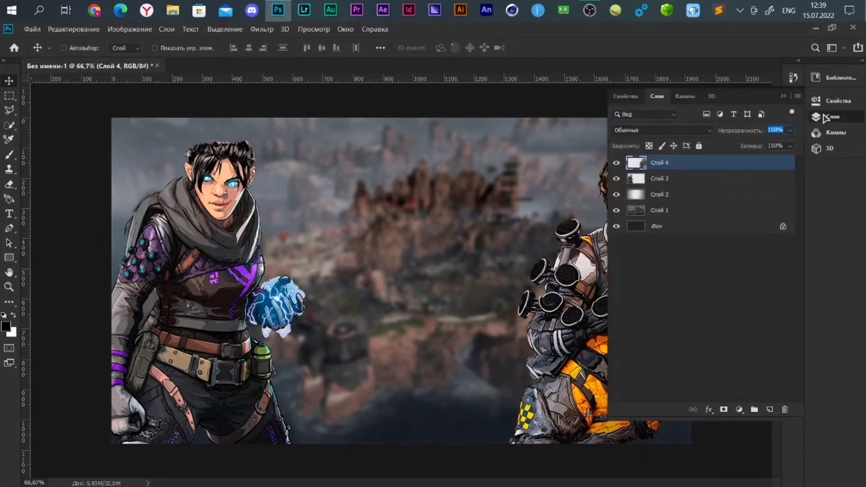
click(677, 179)
click(9, 214)
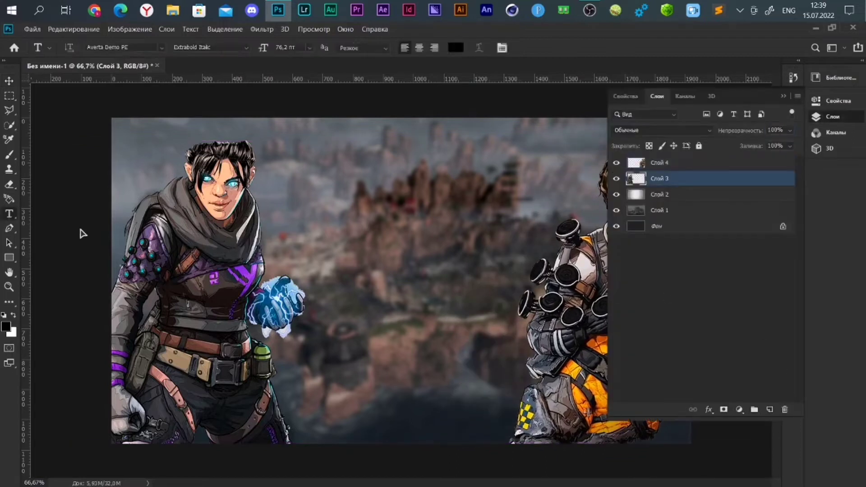
click(456, 48)
click(480, 189)
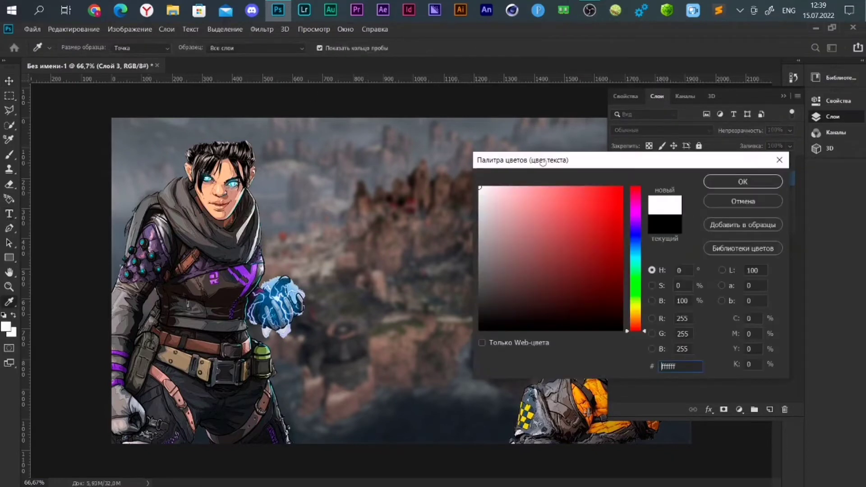
click(735, 179)
Type and commit the word 'ошибка' beside the character's glowing hand
click(264, 296)
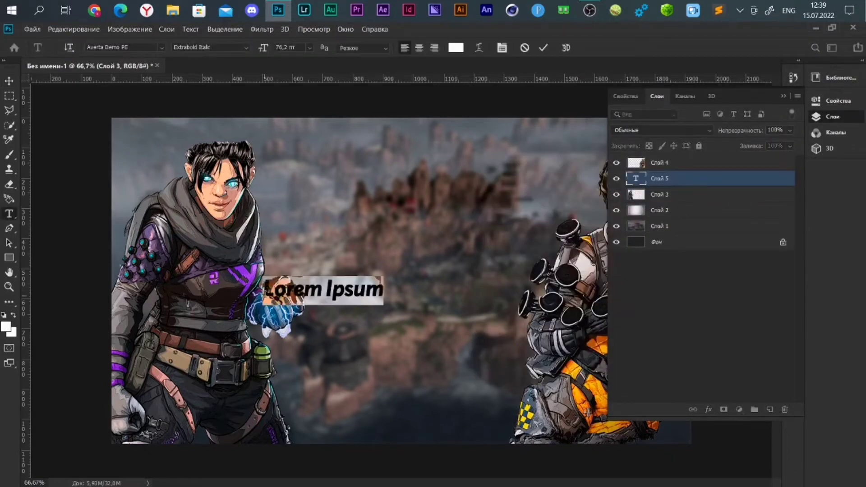
text(jib.rf)
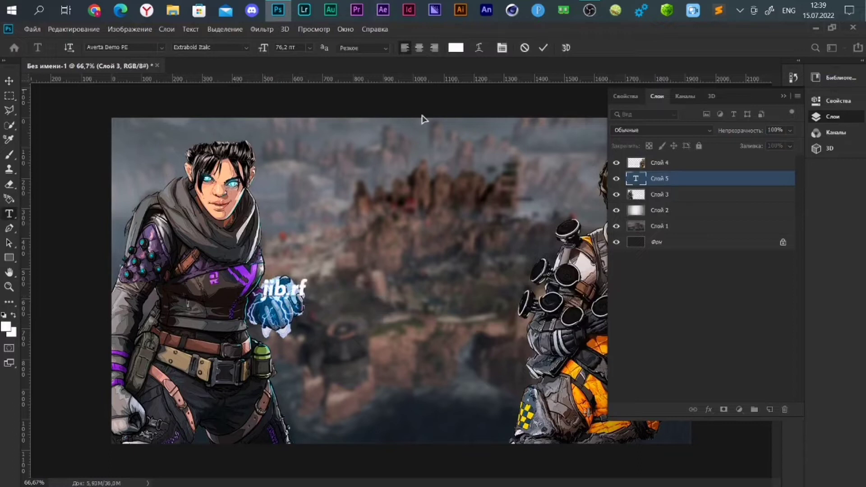
key(BackSpace)
key(BackSpace)
key(BackSpace)
key(alt+shift)
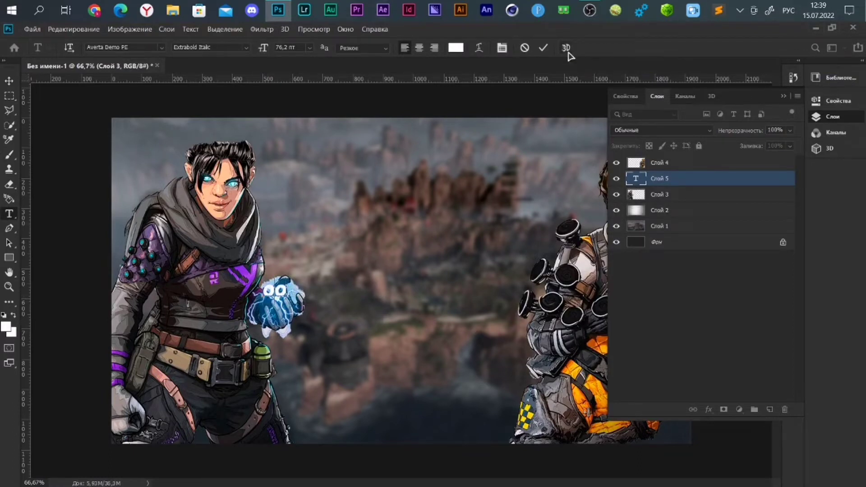
text(ошибка)
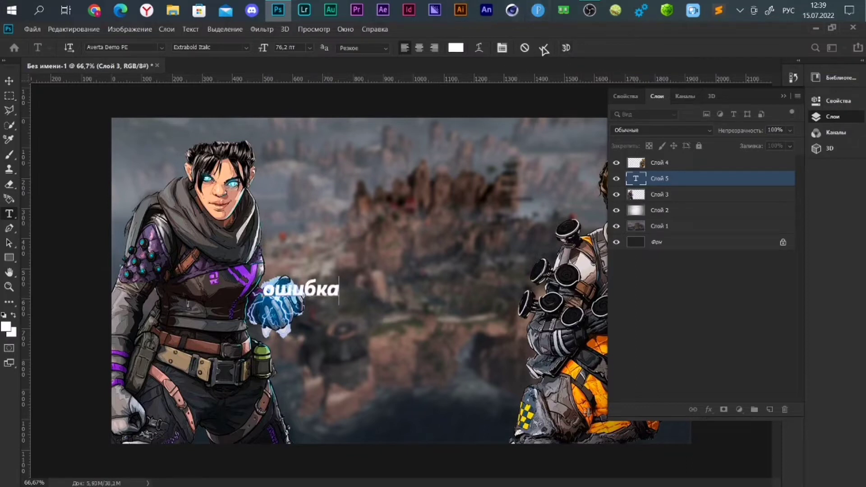
click(543, 48)
click(832, 116)
Make the text All Caps with -22 tracking and 221 pt size
click(793, 163)
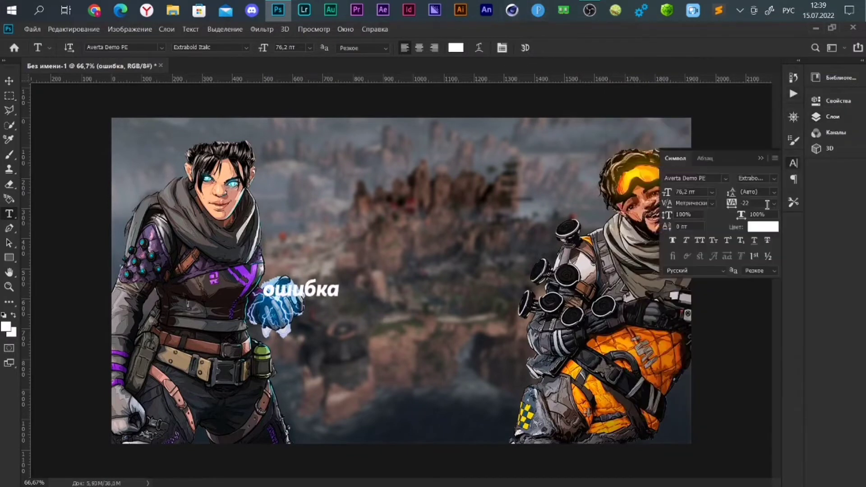
click(774, 192)
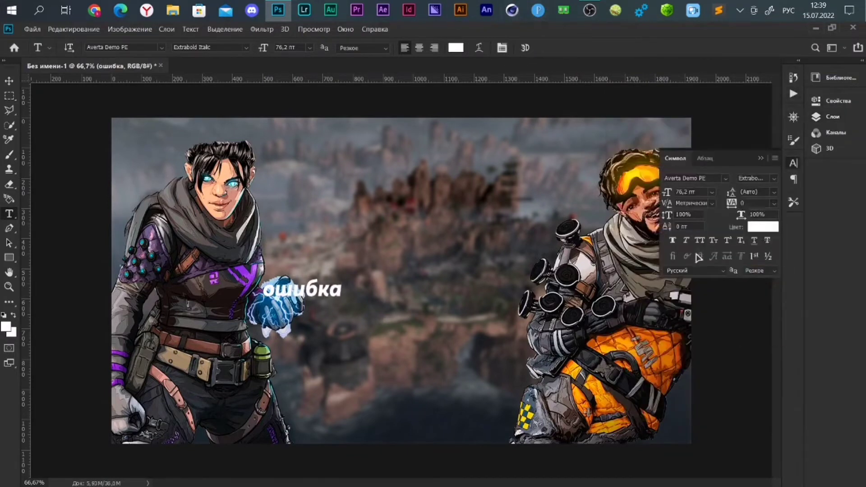
click(699, 241)
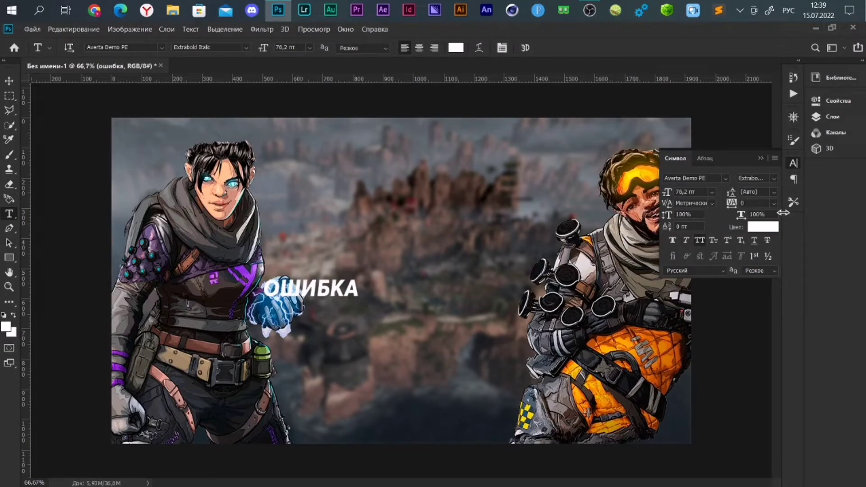
click(750, 203)
text(-22)
key(Return)
click(701, 192)
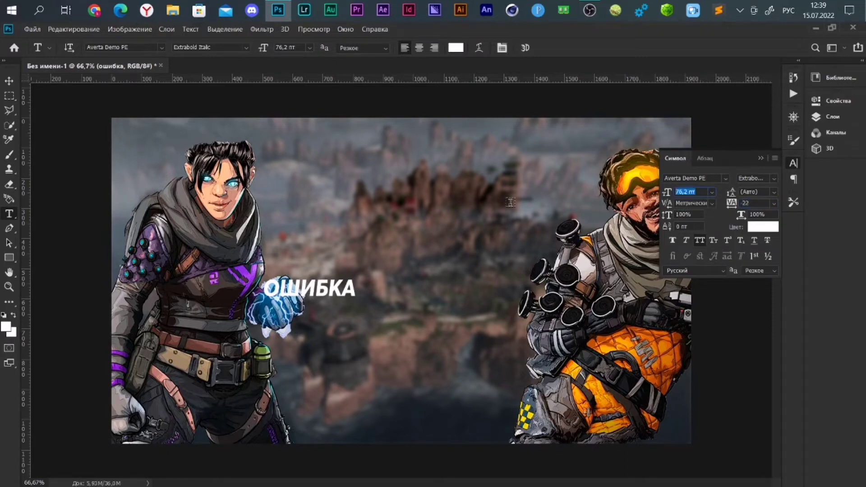
text(221)
key(Return)
Move ОШИБКА up and left above centre and rotate it -2°
click(9, 81)
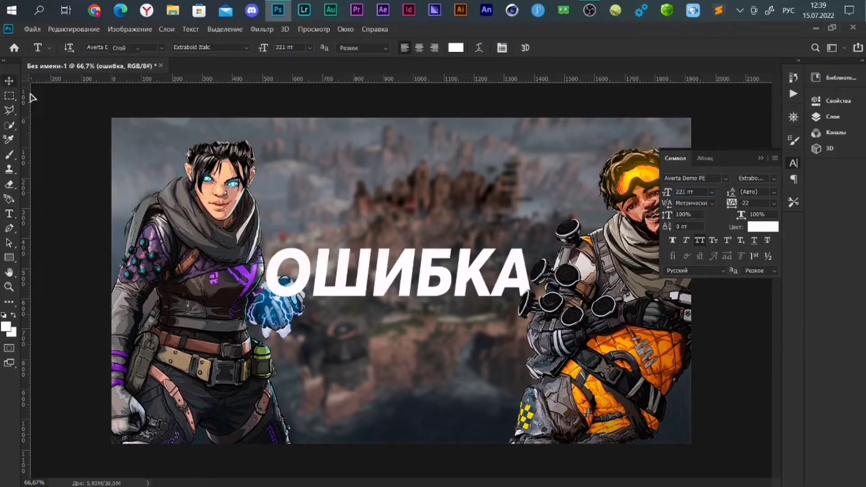
drag(400, 269, 349, 245)
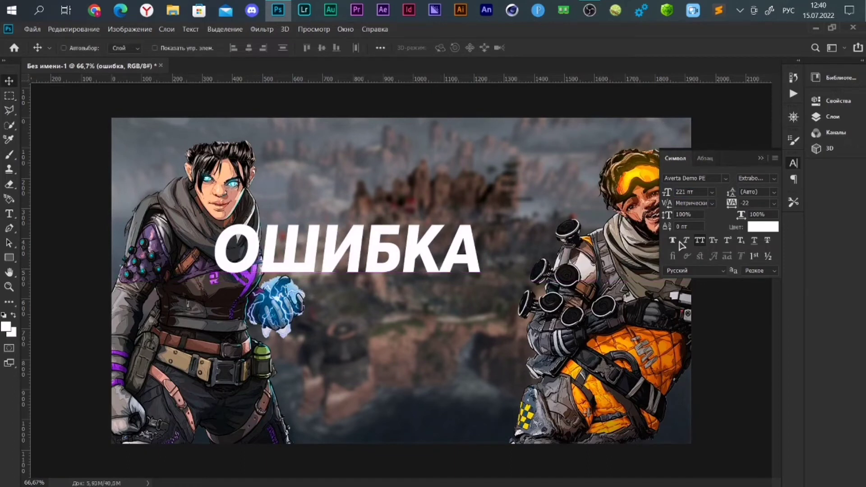
click(761, 158)
key(ctrl+t)
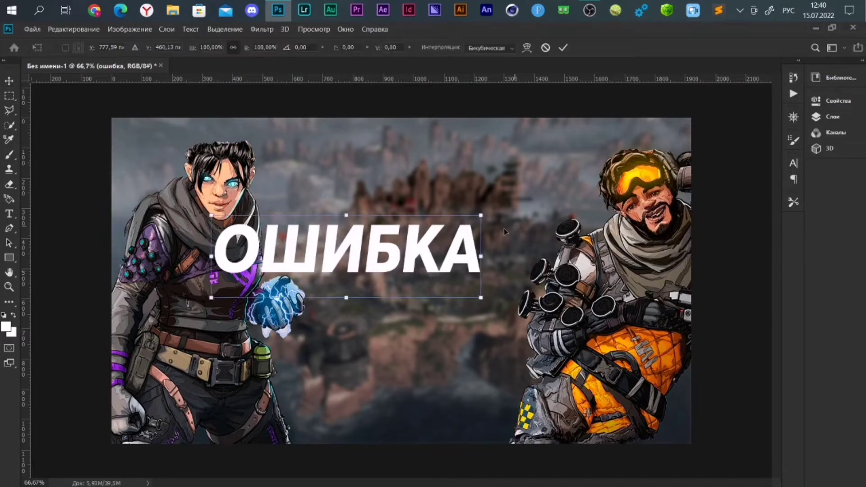
drag(505, 231, 511, 222)
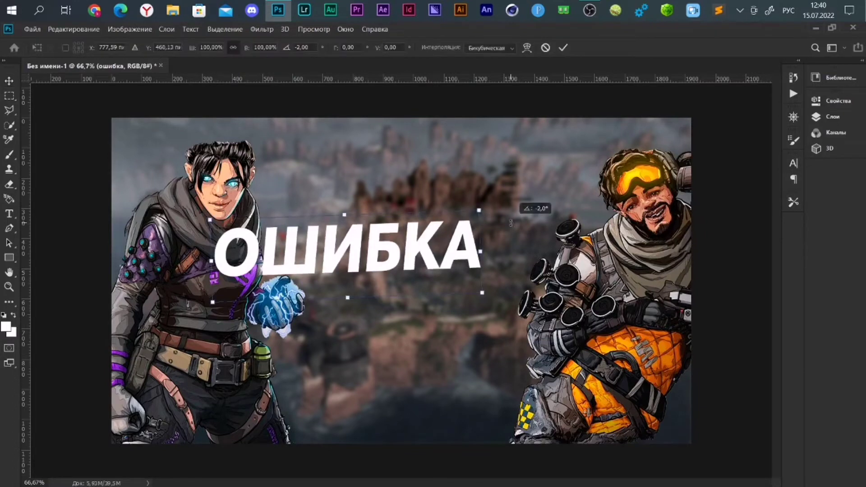
click(563, 47)
click(818, 116)
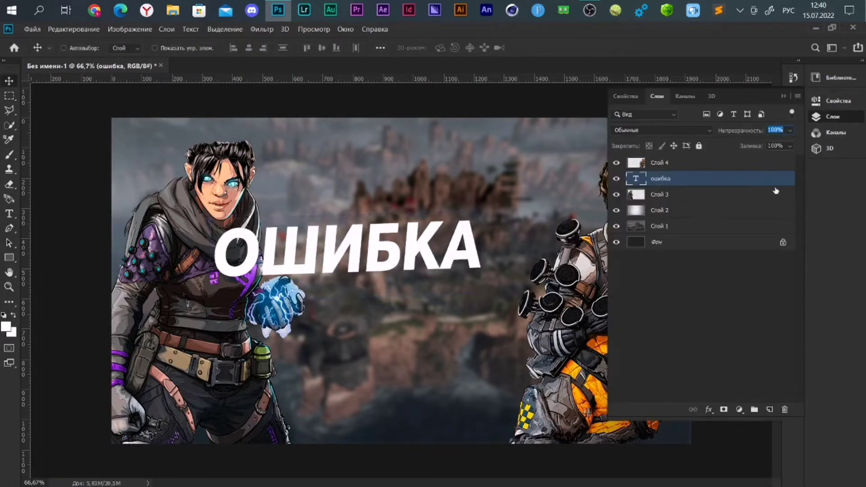
Add Bevel & Emboss: depth 1000%, size 8, 120° global light, highlight 60%, shadow 18%
double_click(743, 180)
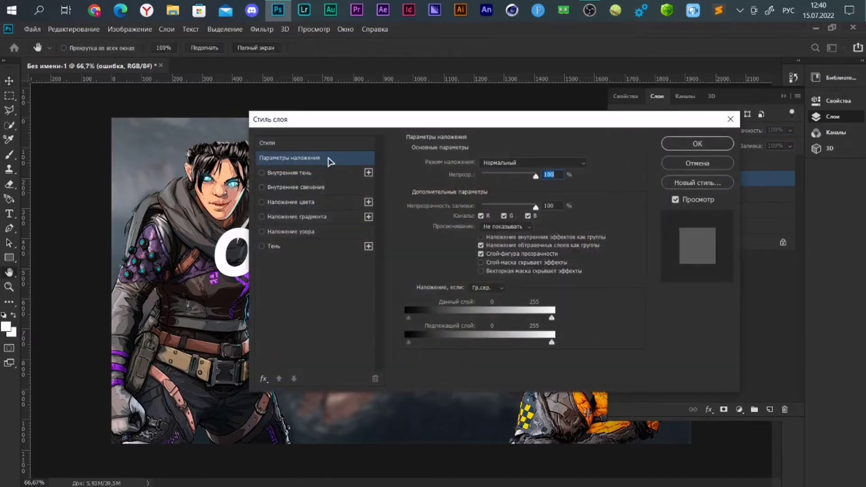
click(261, 381)
click(289, 244)
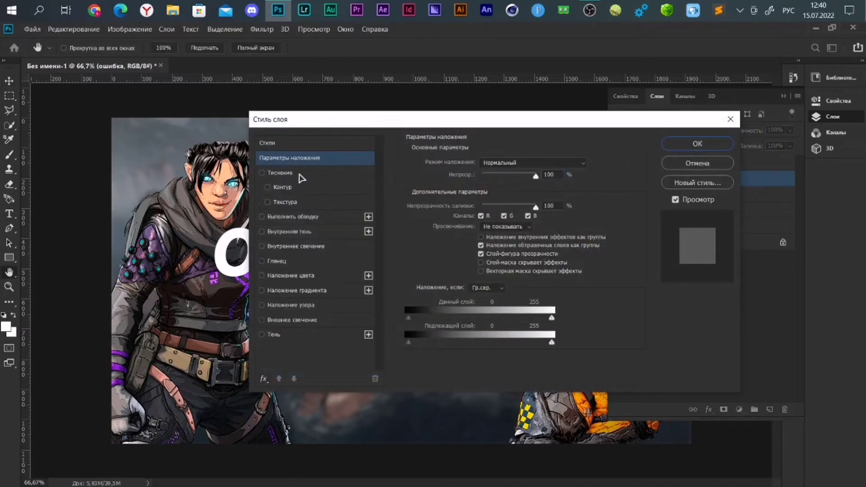
click(301, 178)
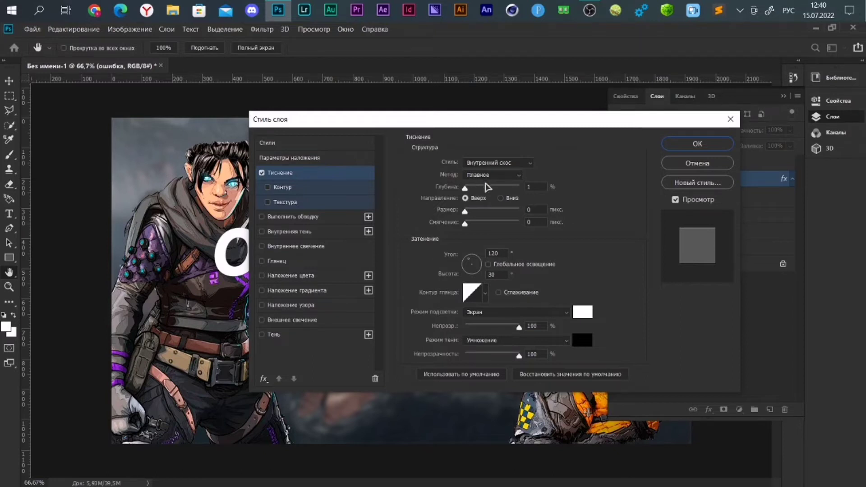
drag(486, 187, 519, 187)
click(535, 209)
text(8)
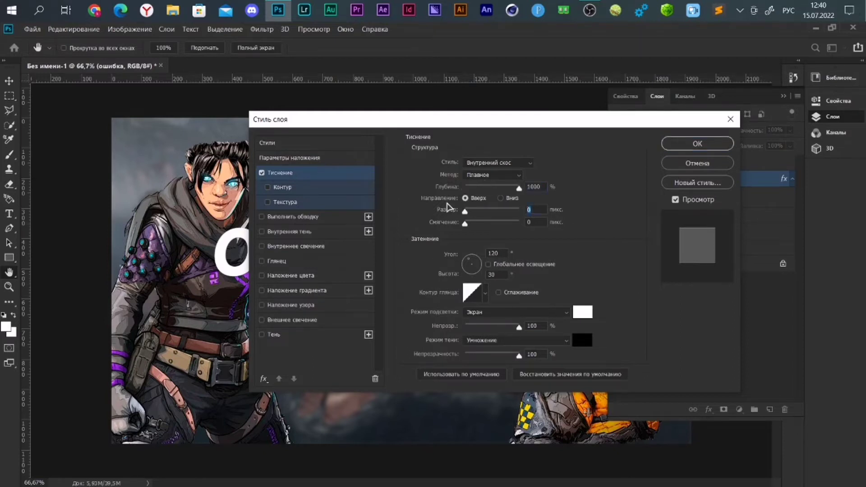
click(488, 264)
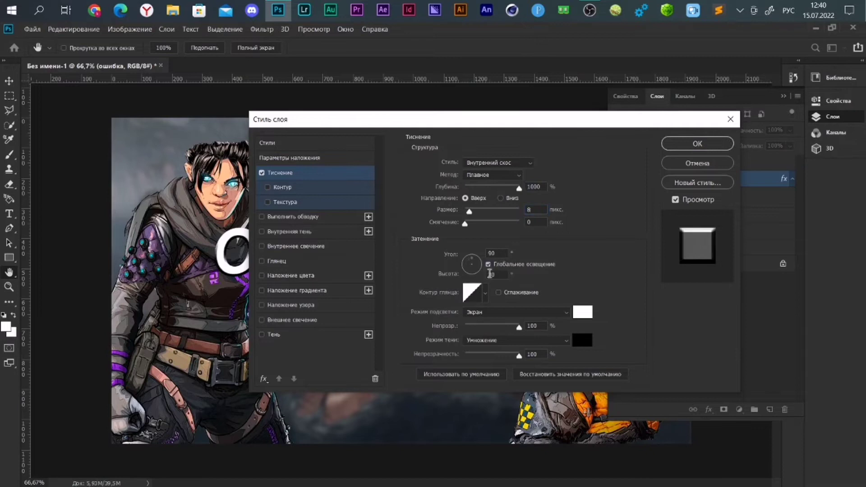
double_click(492, 253)
text(120)
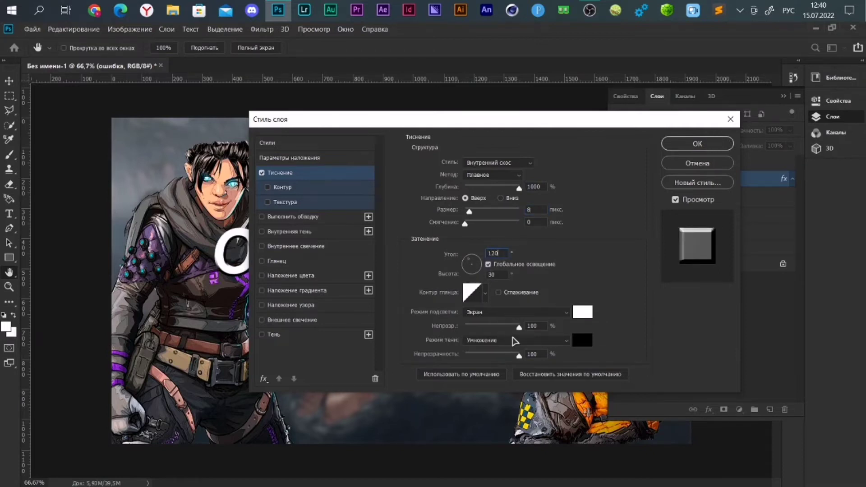
double_click(532, 326)
text(60)
double_click(532, 354)
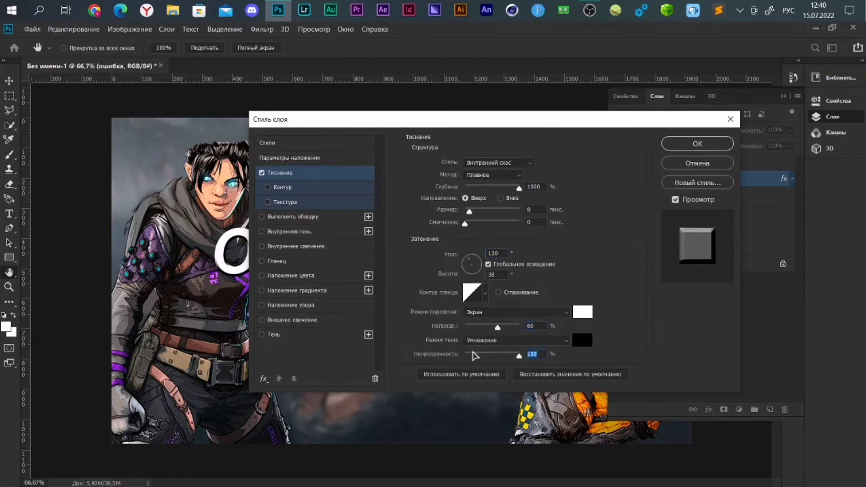
text(18)
Set the bevel highlight colour to lemon yellow and the shadow colour to dark olive
click(577, 315)
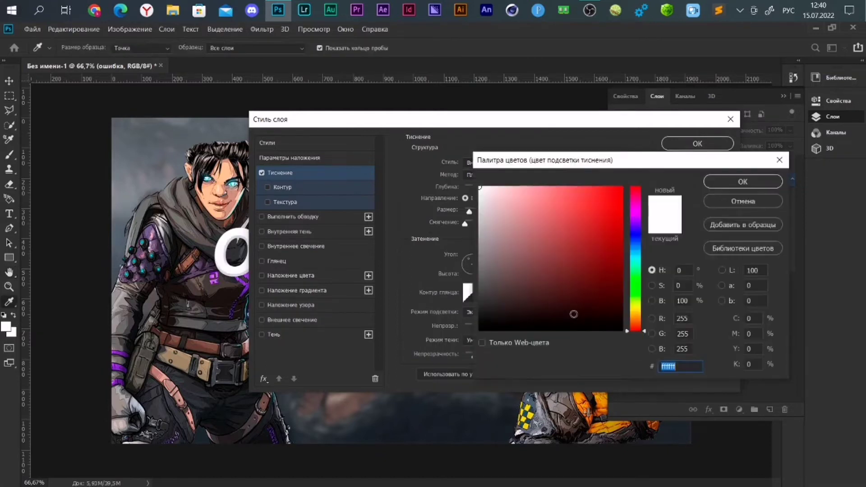
click(635, 311)
drag(633, 311, 633, 308)
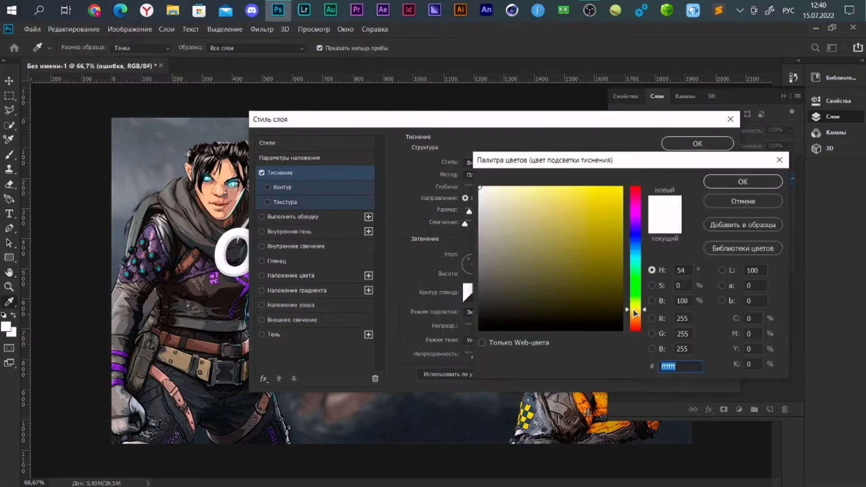
click(611, 278)
click(724, 181)
click(583, 342)
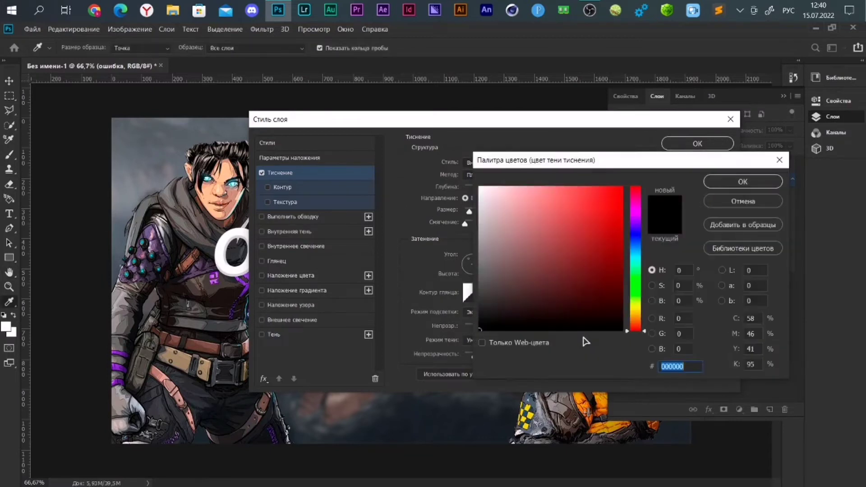
click(634, 312)
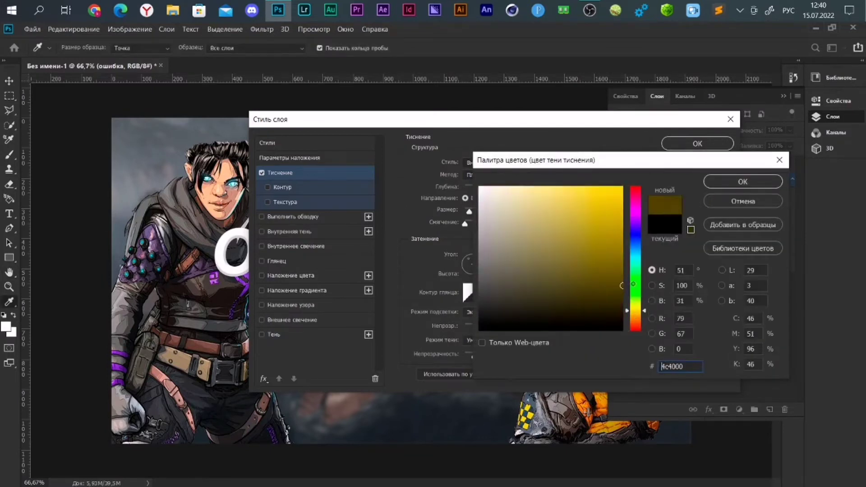
drag(622, 288, 621, 270)
drag(634, 311, 641, 311)
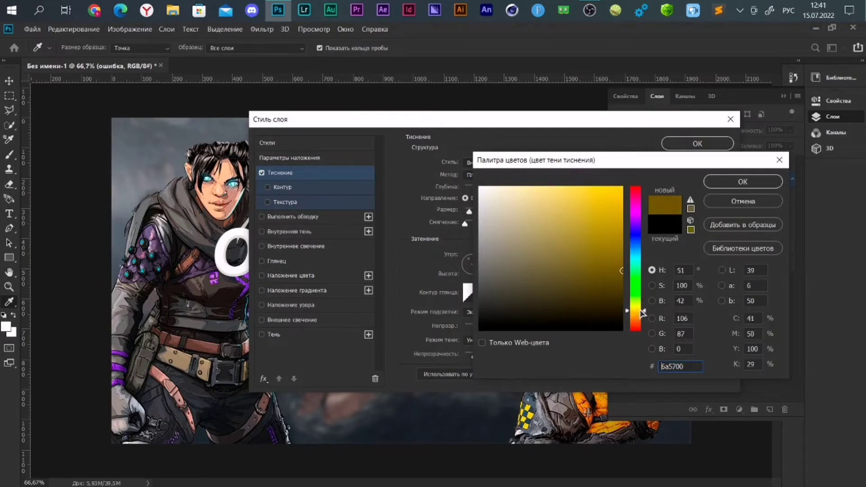
click(743, 181)
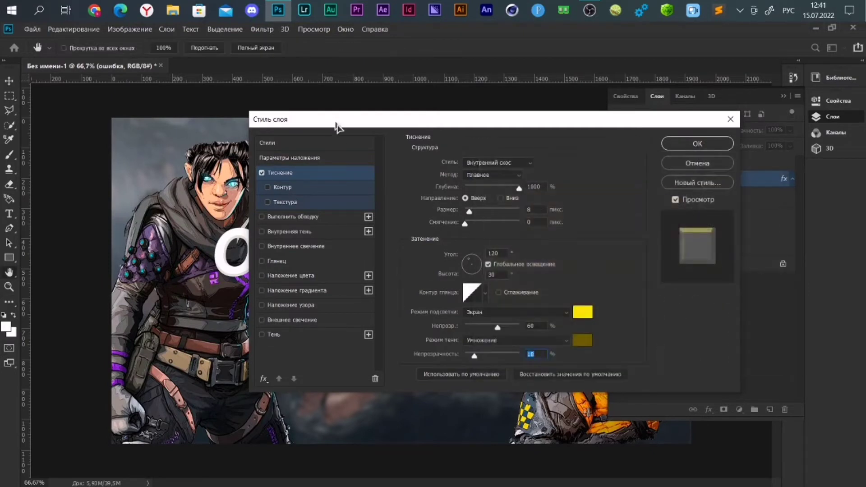
mouse_move(333, 123)
mouse_down()
mouse_move(342, 73)
mouse_move(377, 120)
mouse_up()
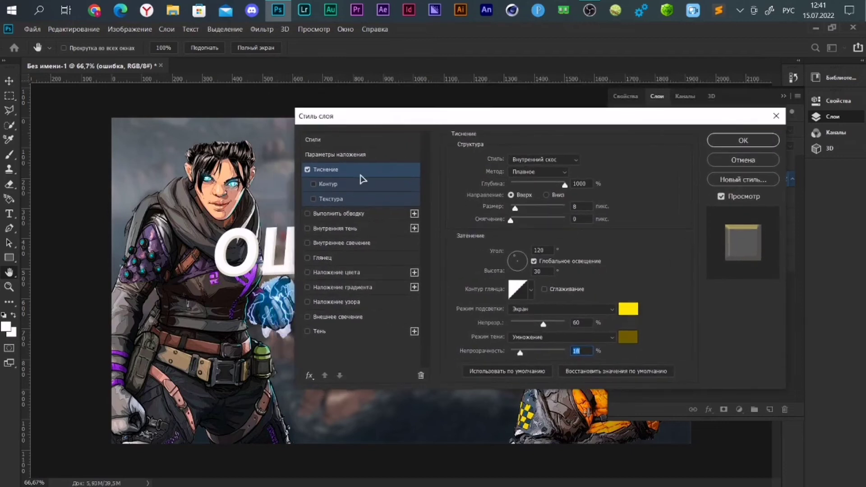
Add a reversed gold-yellow gradient overlay to ОШИБКА
click(345, 288)
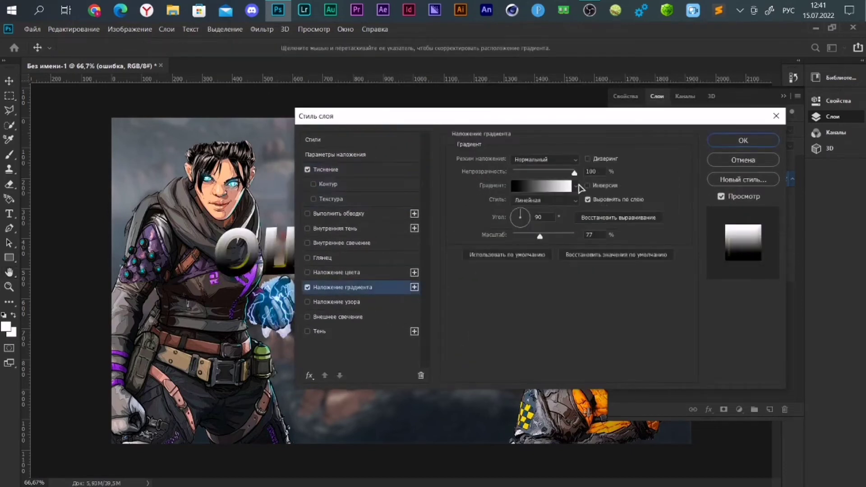
click(576, 185)
scroll(564, 321, down, 3)
click(440, 401)
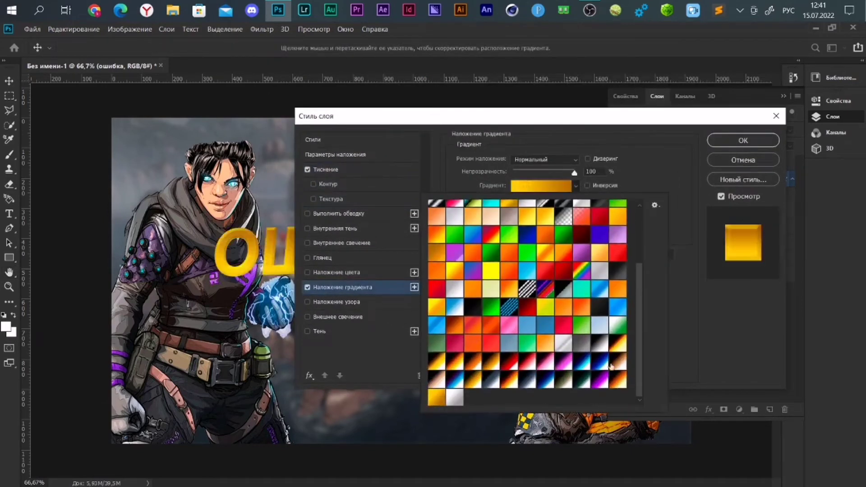
click(683, 343)
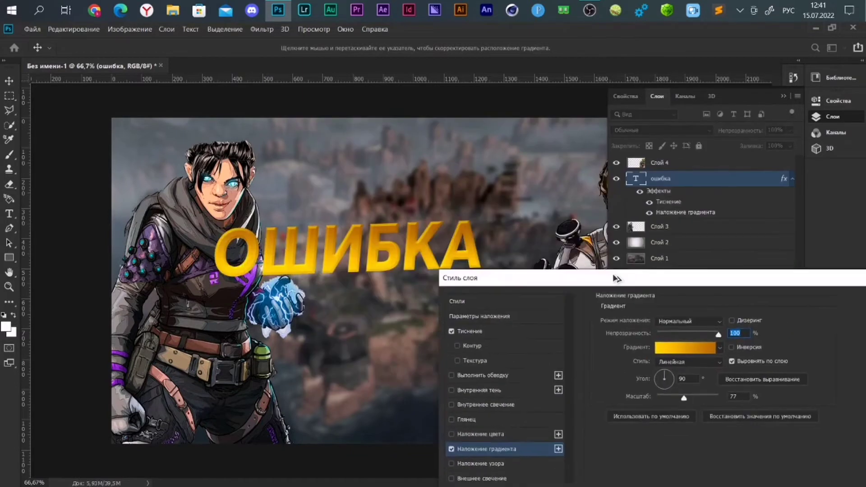
mouse_move(480, 120)
mouse_down()
mouse_move(588, 263)
mouse_move(543, 107)
mouse_up()
click(695, 330)
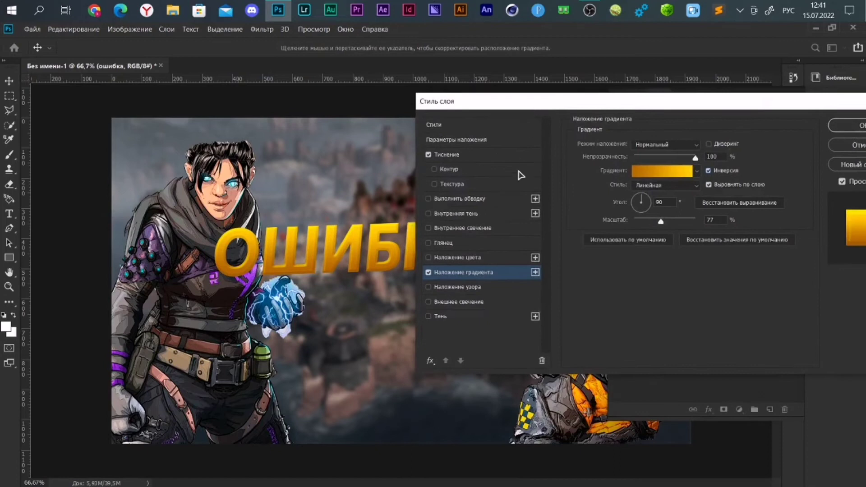
Add a drop shadow with 9 px distance, size 29 and 64% opacity, then confirm the style
click(456, 317)
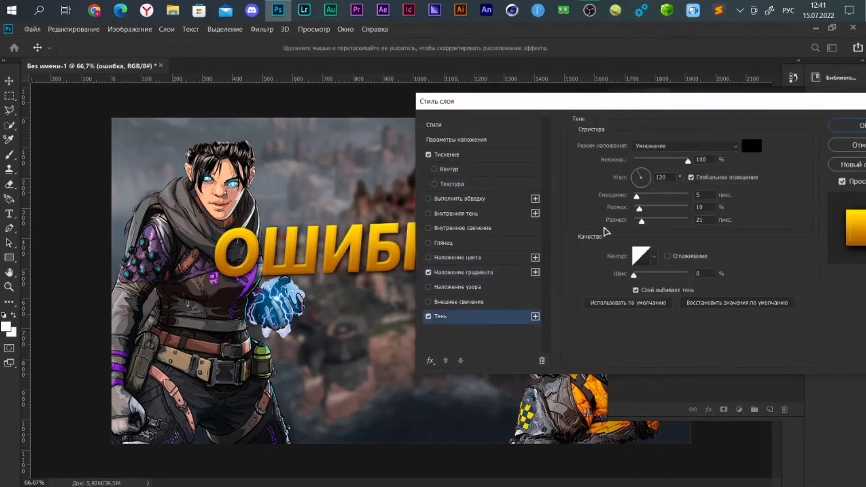
text(9)
key(Tab)
text(9)
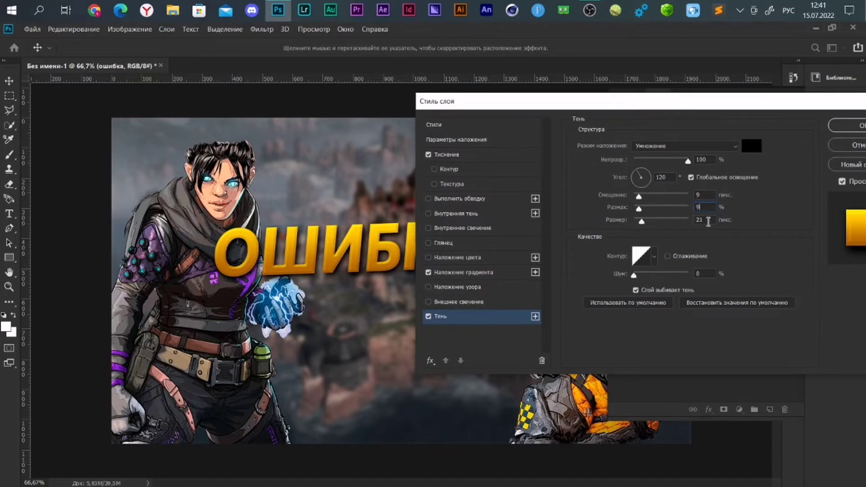
key(Tab)
text(29)
key(Tab)
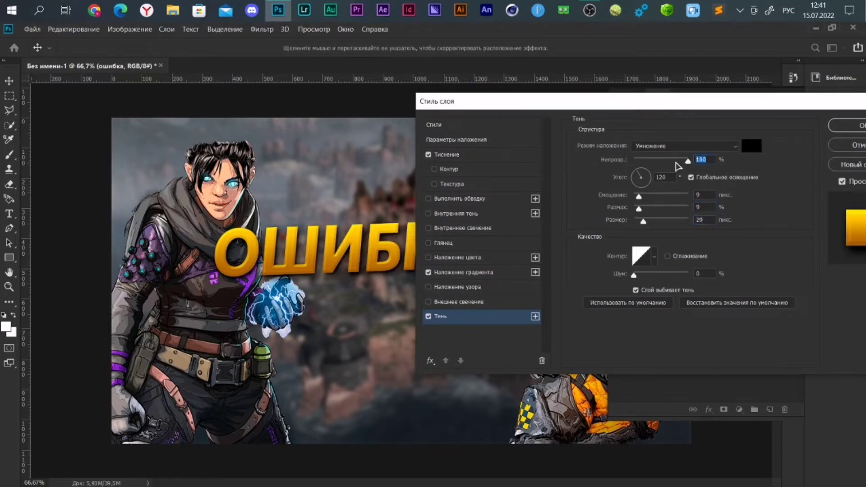
text(64)
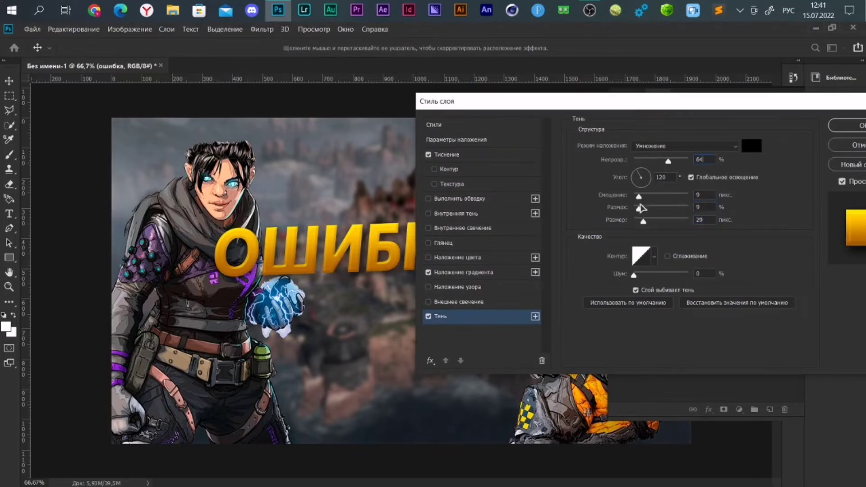
click(856, 128)
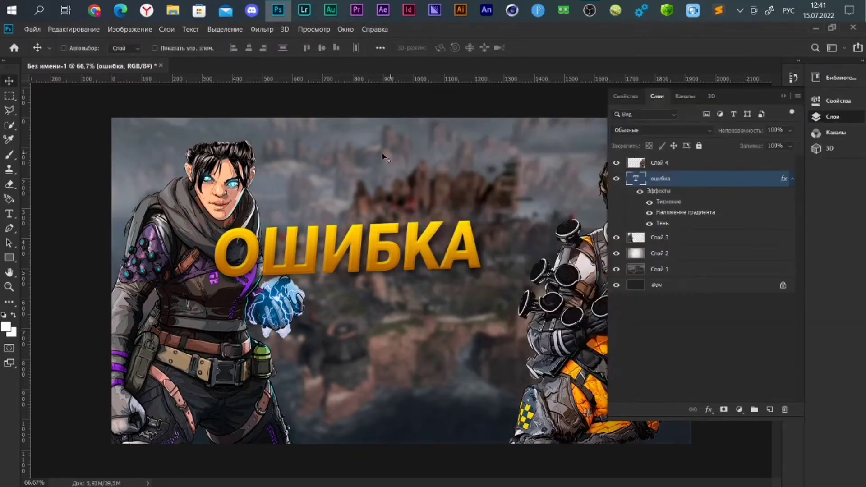
Duplicate the ОШИБКА layer, move the copy down, and retype it as СМЭРТЬ
key(ctrl+j)
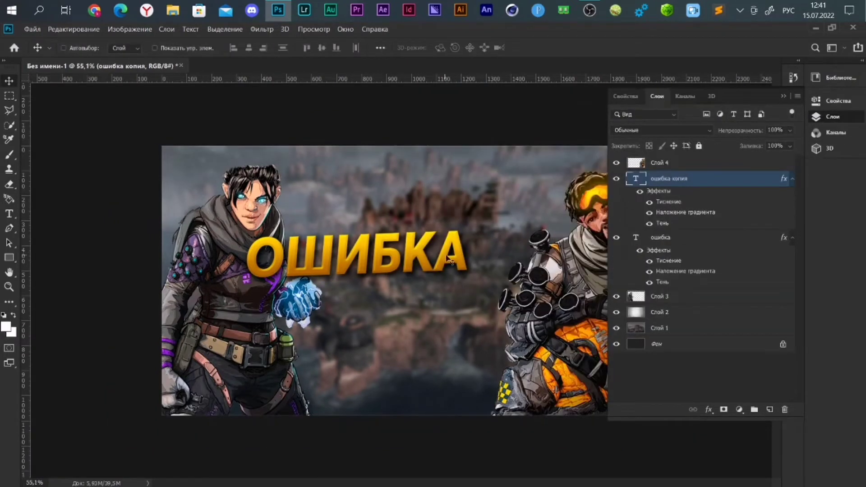
drag(494, 251, 441, 315)
click(9, 213)
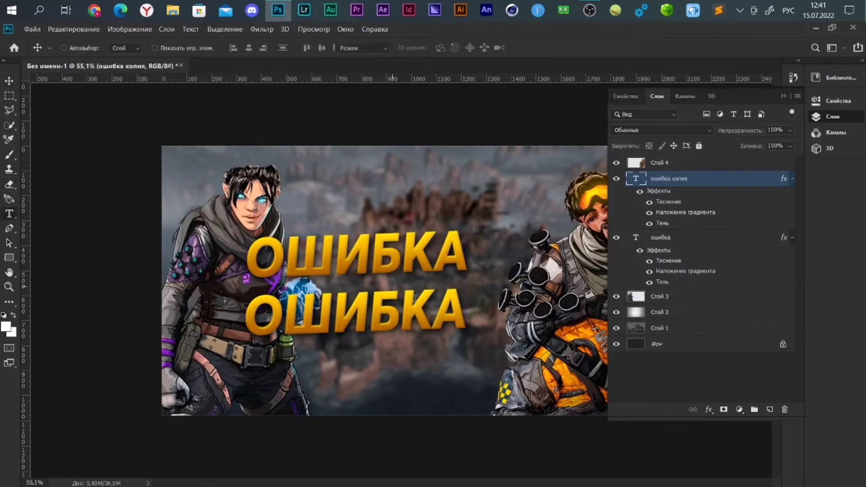
click(462, 300)
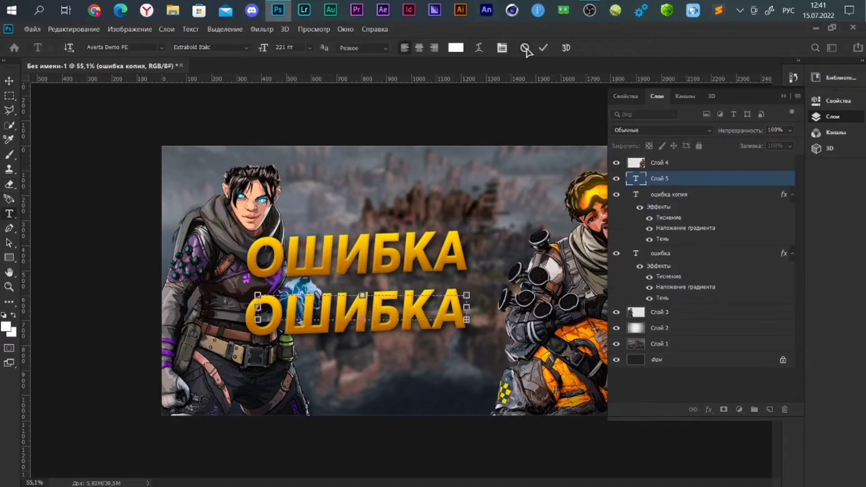
click(462, 300)
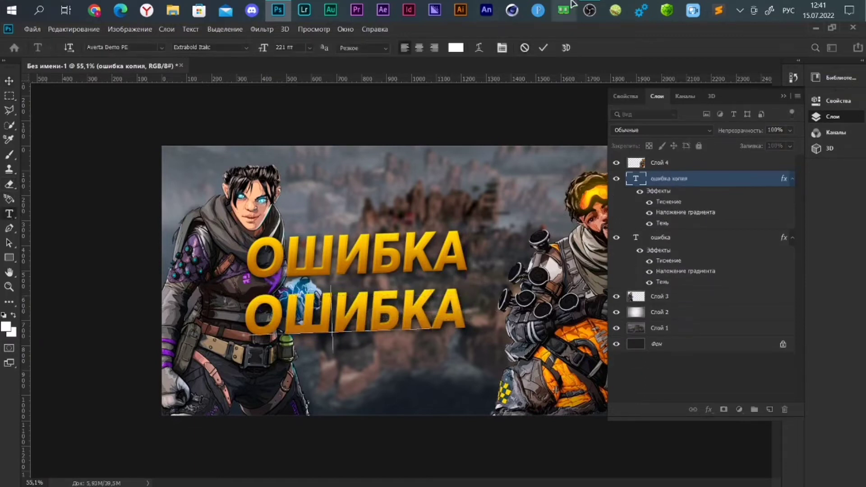
key(ctrl+a)
text(СМЭ)
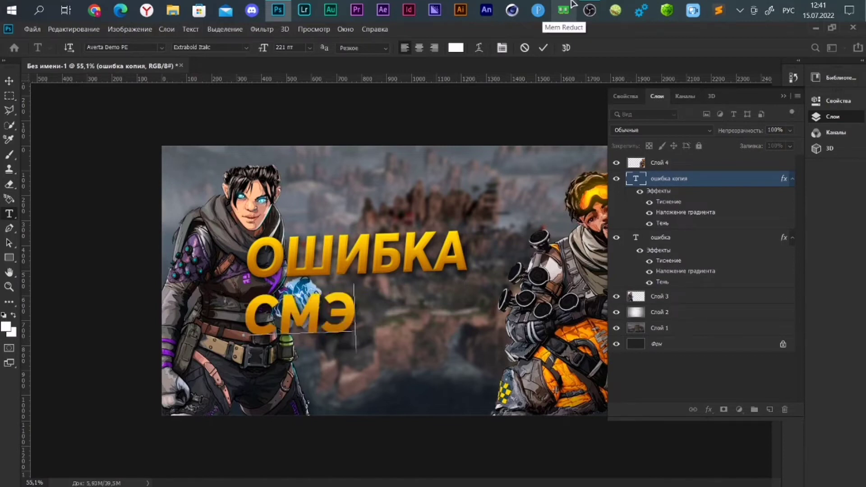
text(РТЬ)
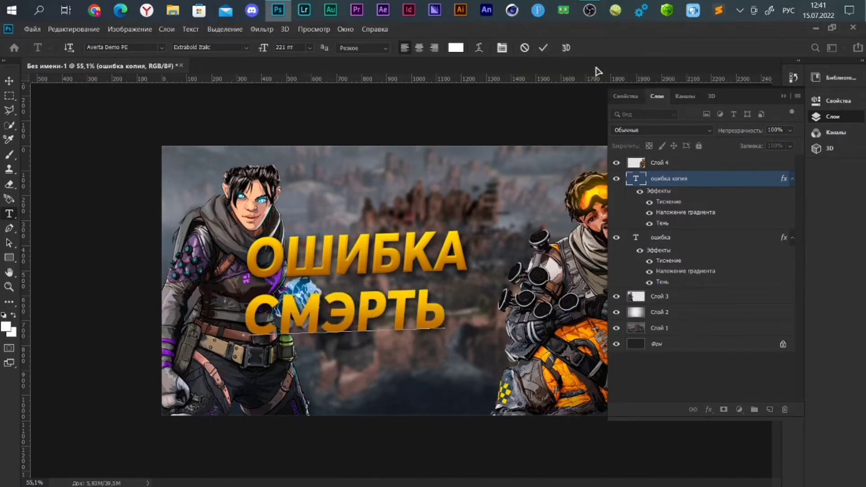
click(543, 47)
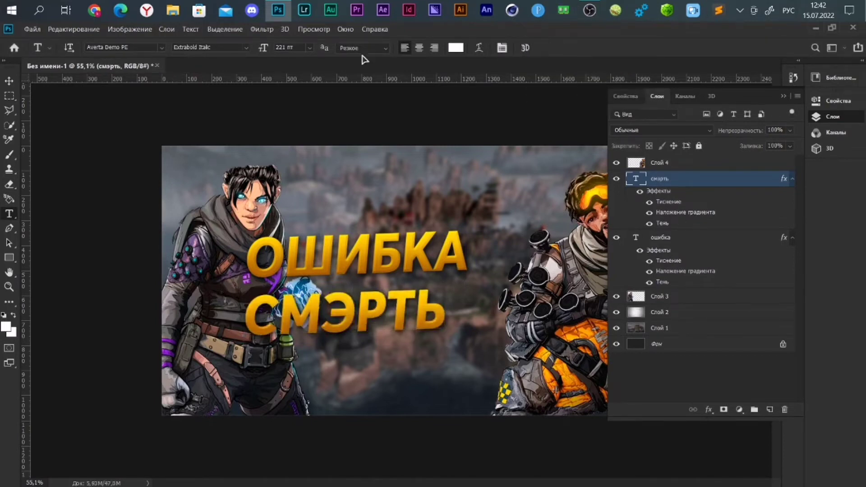
Enlarge СМЭРТЬ to 257 pt and nudge it up and left into place
click(280, 47)
text(257)
key(Return)
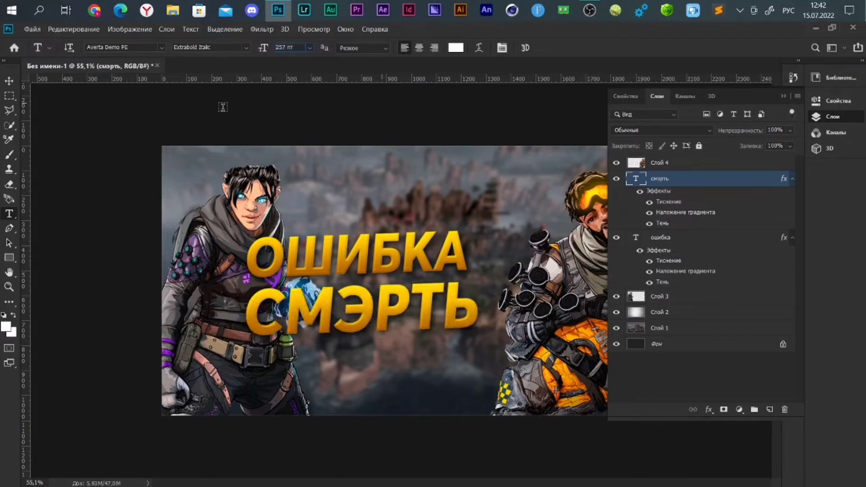
click(9, 80)
key(ctrl+plus)
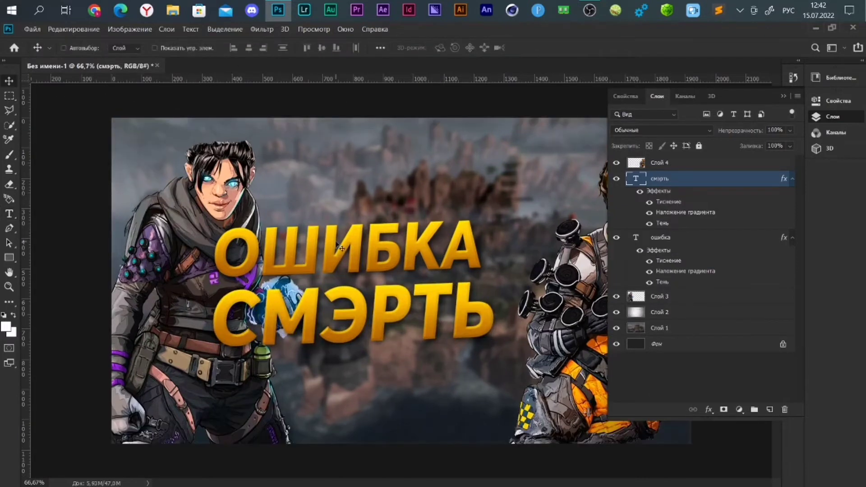
key(shift+Up)
key(shift+Up)
key(shift+Up)
key(shift+Up)
key(Left)
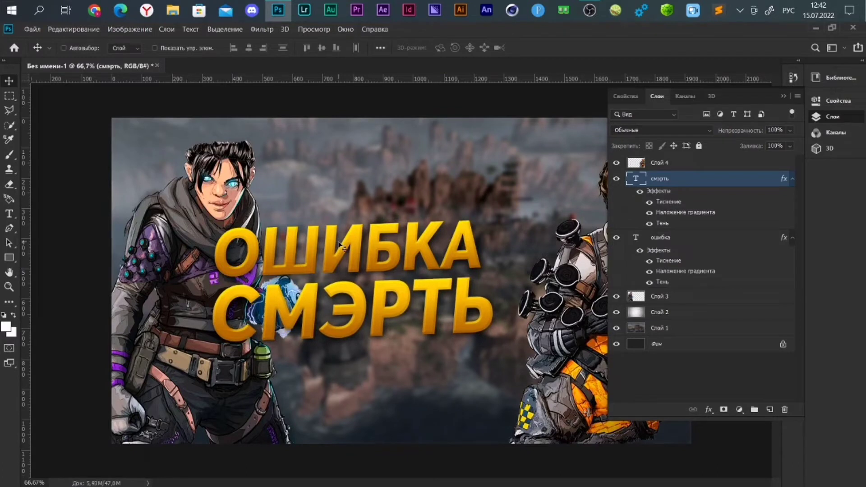
key(Left)
key(Left)
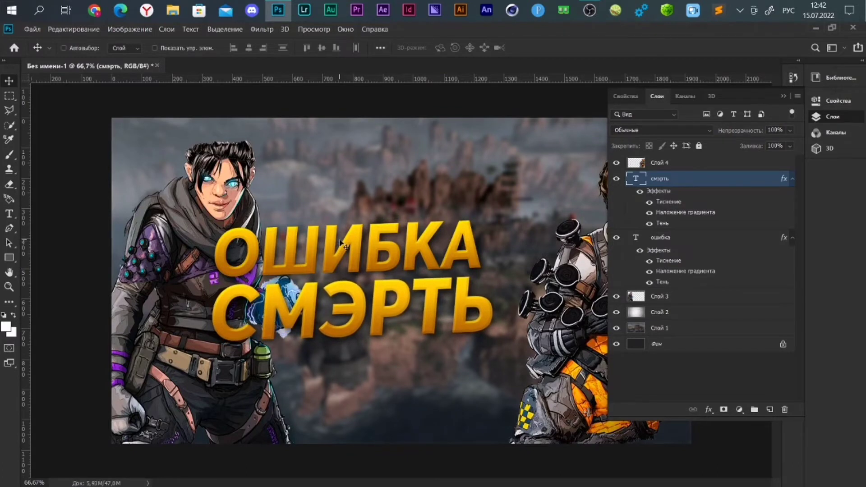
key(ctrl+minus)
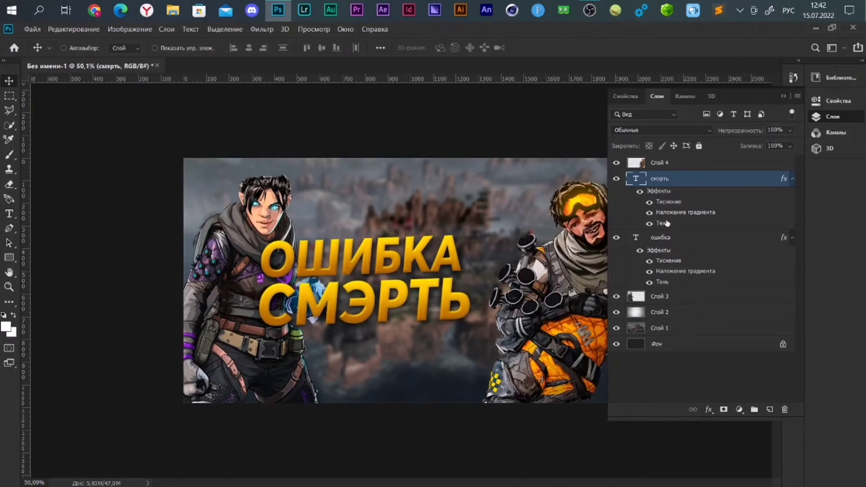
Duplicate the ОШИБКА and СМЭРТЬ text layers, undoing an unwanted merge of the copies
click(672, 235)
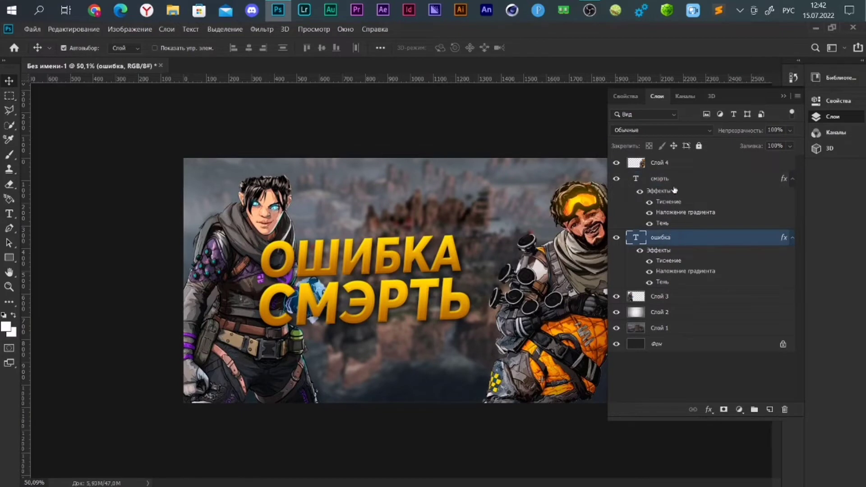
key(ctrl+j)
click(663, 229)
ctrl+click(674, 288)
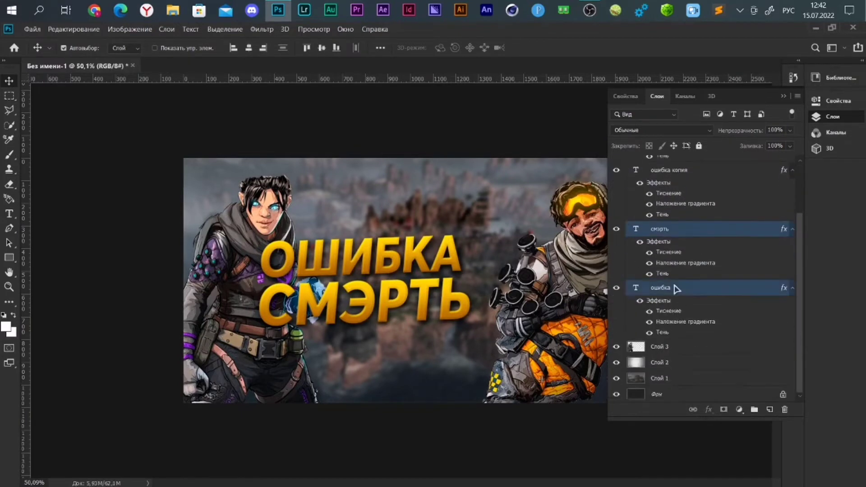
right_click(674, 287)
click(722, 421)
key(ctrl)
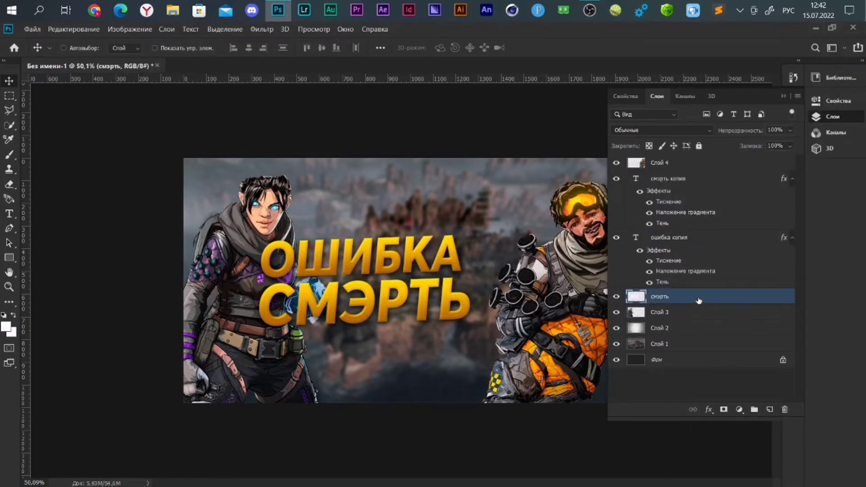
double_click(698, 300)
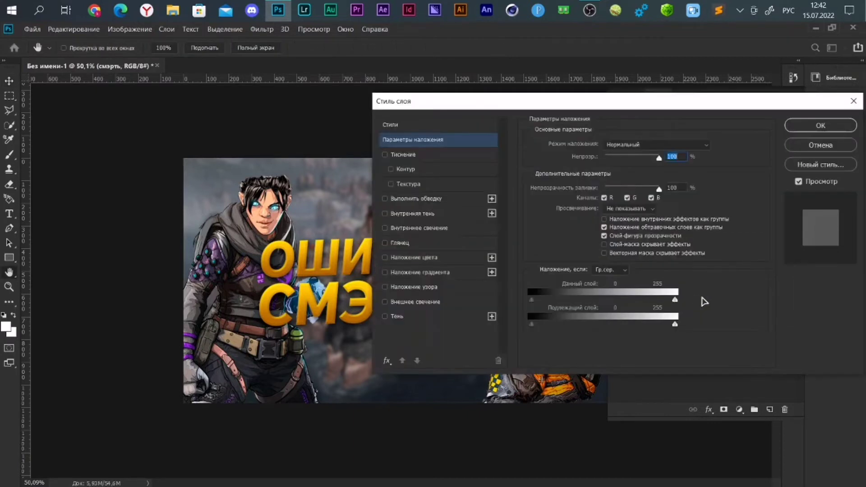
click(809, 146)
key(ctrl+z)
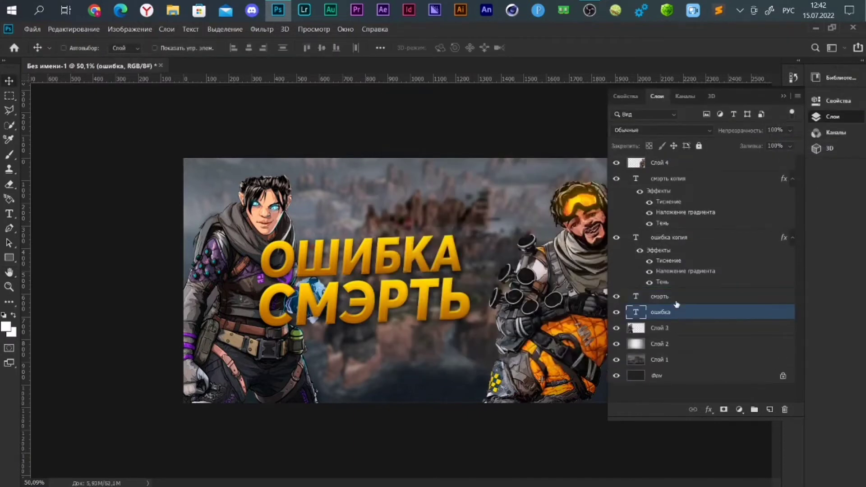
Merge the original text layers and give them a dark grey #1b1b1b Color Overlay
ctrl+click(684, 188)
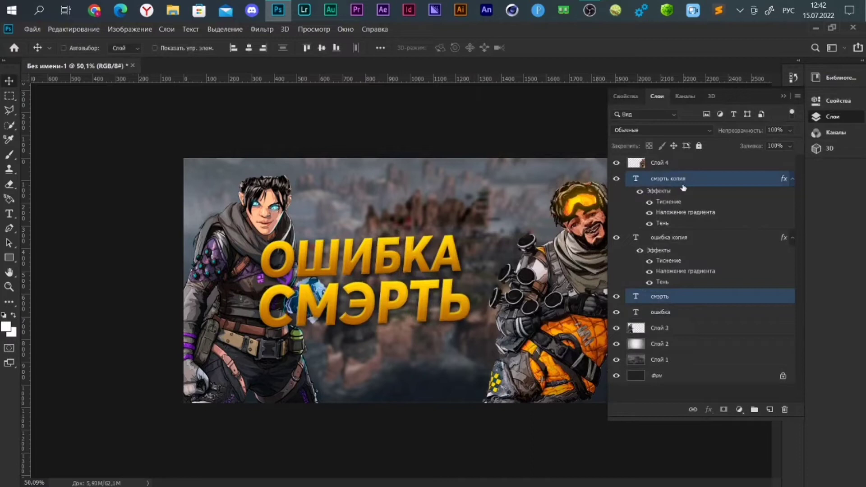
click(667, 296)
shift+click(678, 315)
key(ctrl+e)
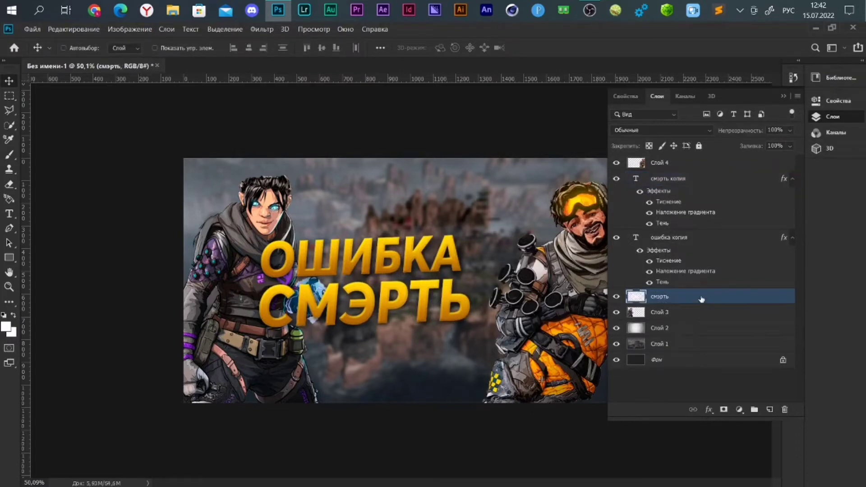
double_click(721, 296)
click(414, 257)
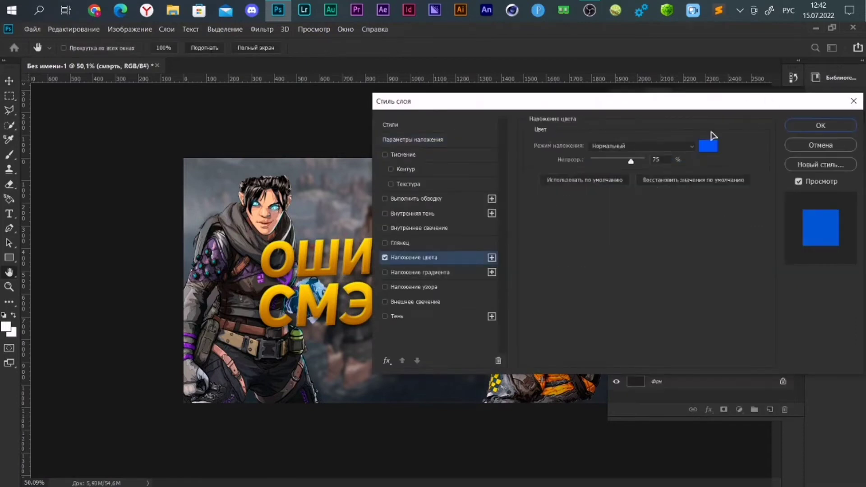
click(708, 145)
text(1b1b1b)
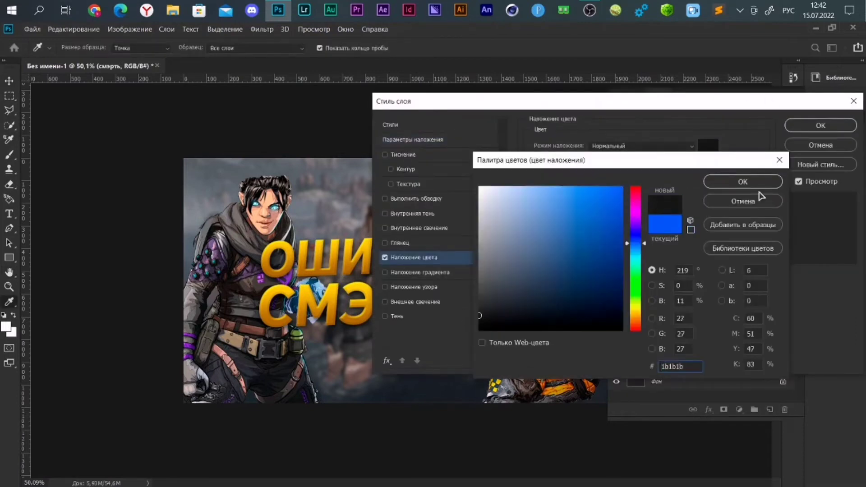
click(739, 180)
click(820, 126)
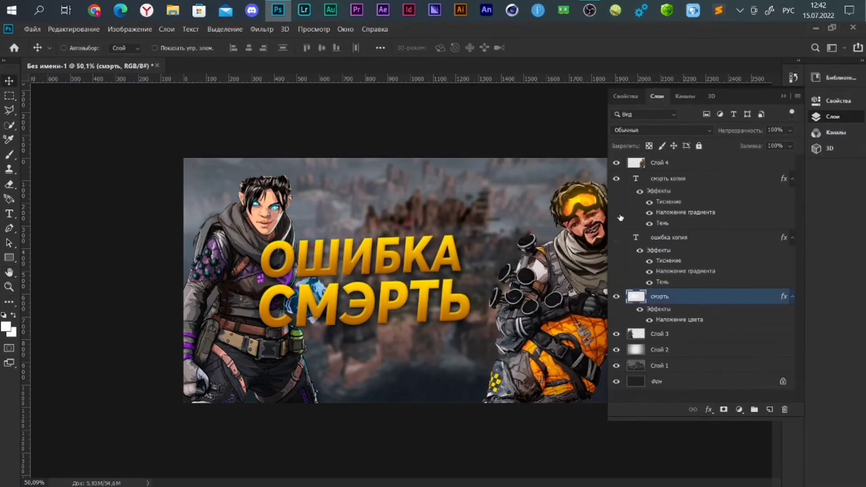
Blend the grey СМЭРТЬ layer in Soft Light (Мягкий свет) and duplicate it below as a glow layer
click(616, 237)
scroll(417, 316, up, 1)
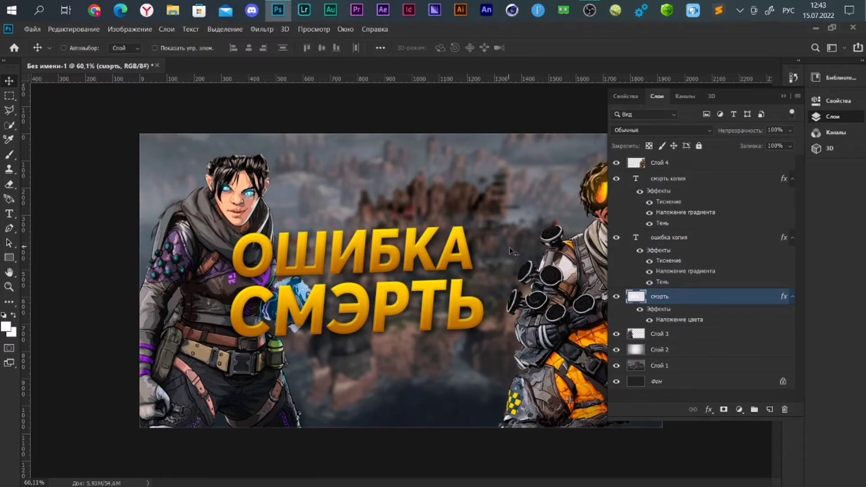
click(689, 131)
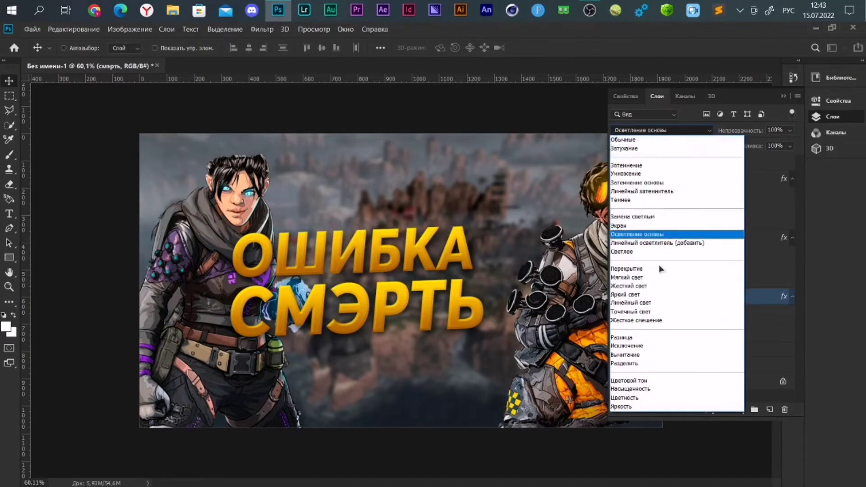
click(657, 277)
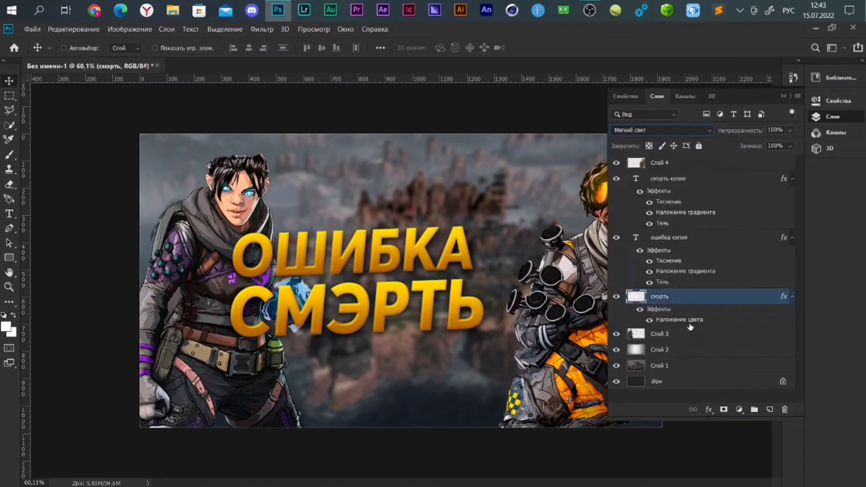
key(ctrl+j)
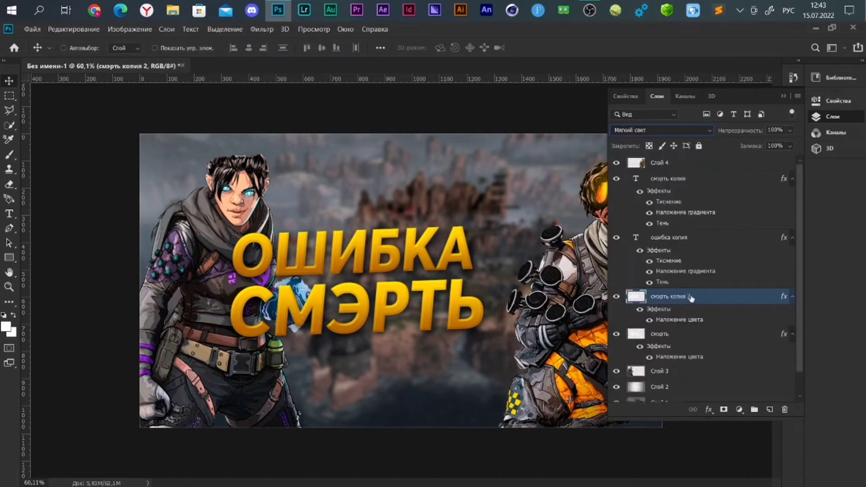
drag(691, 298, 698, 357)
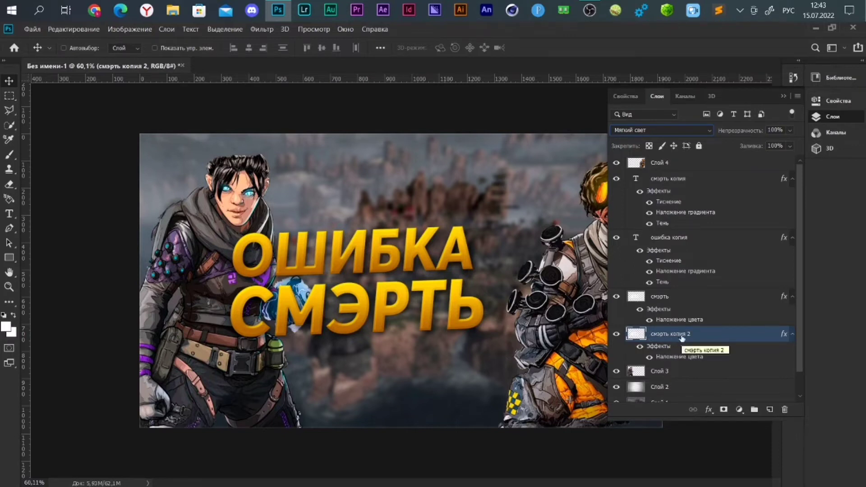
click(689, 133)
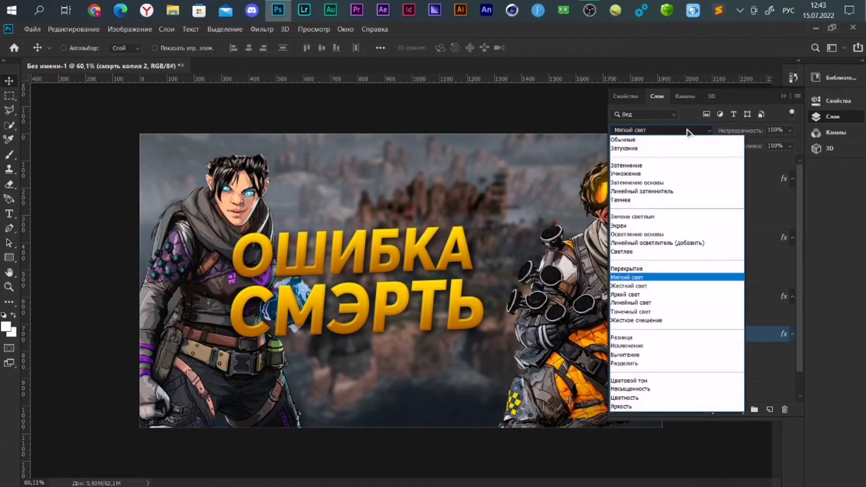
click(750, 338)
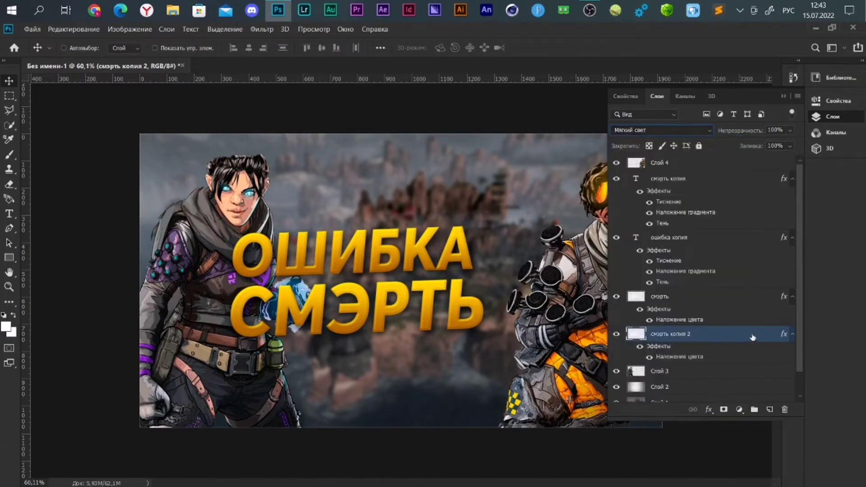
Change the glow layer's Color Overlay from red to orange
double_click(752, 337)
click(414, 257)
click(708, 145)
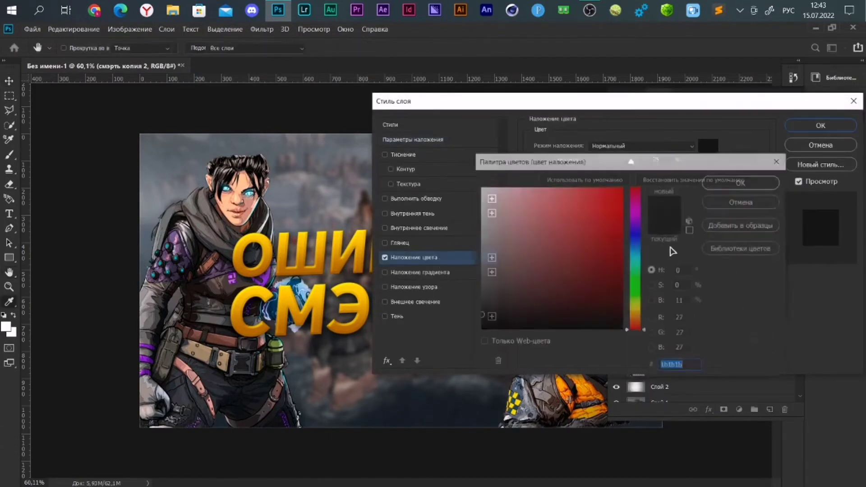
drag(636, 328, 635, 314)
click(611, 194)
click(741, 183)
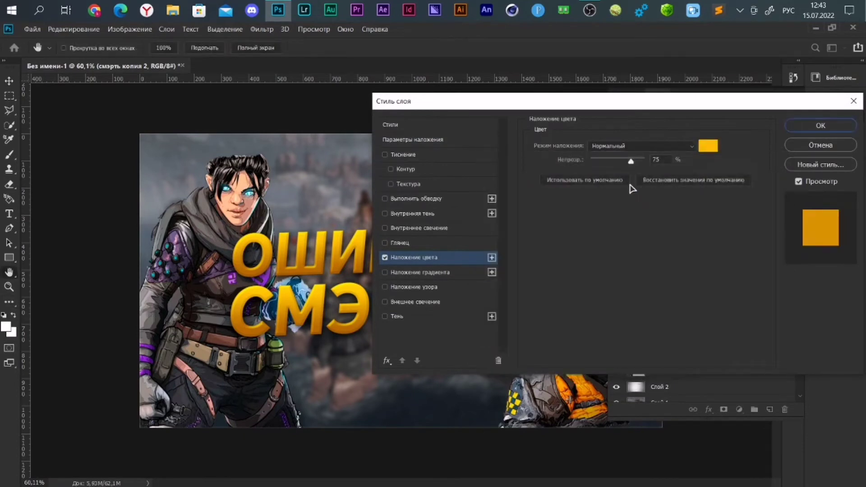
click(820, 125)
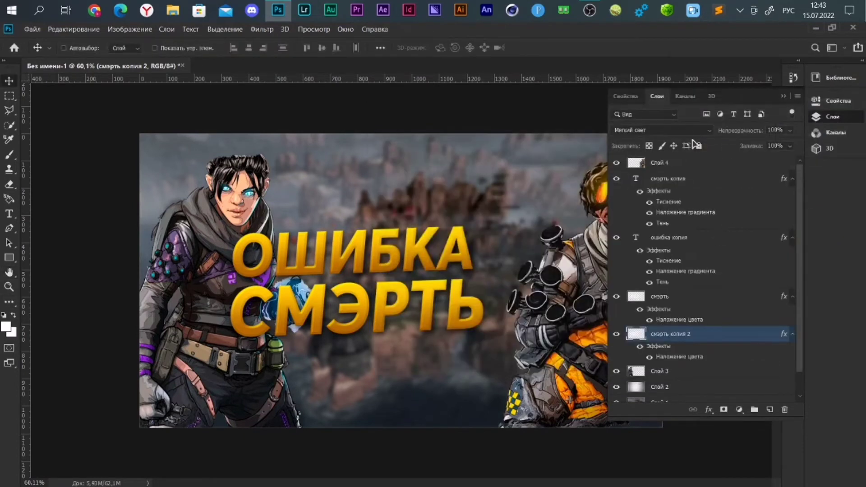
click(681, 130)
key(Escape)
Apply a 150 px Motion Blur to the glow layer
click(783, 96)
click(261, 29)
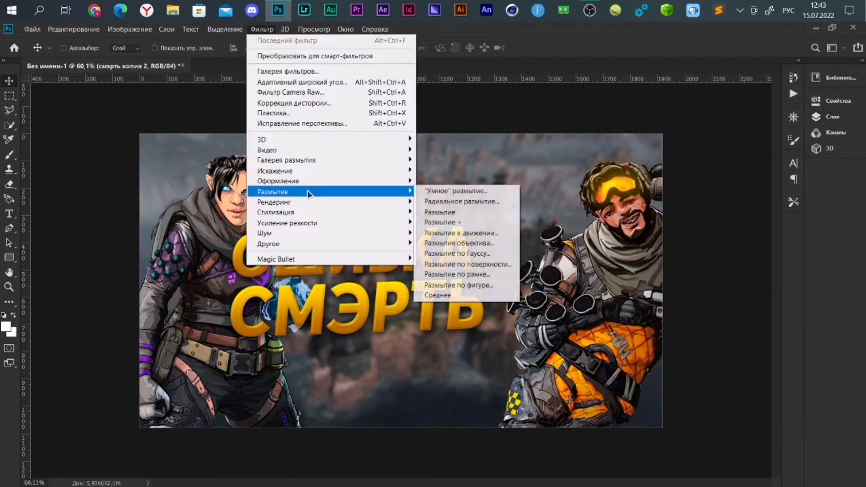
click(459, 232)
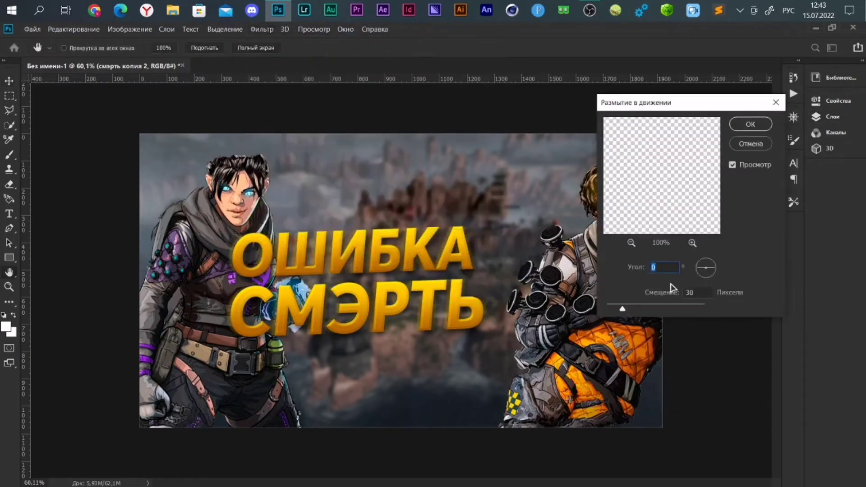
double_click(689, 292)
text(150)
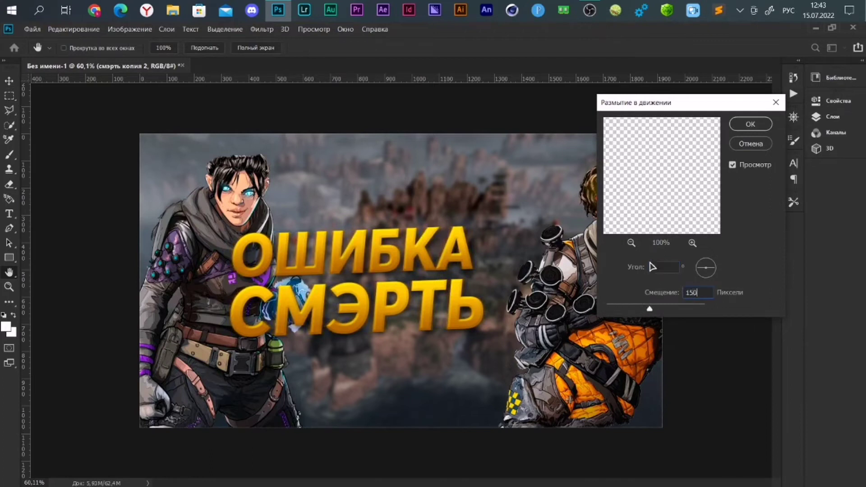
click(750, 124)
Blend the glow layer as Overlay at 29% opacity
key(F7)
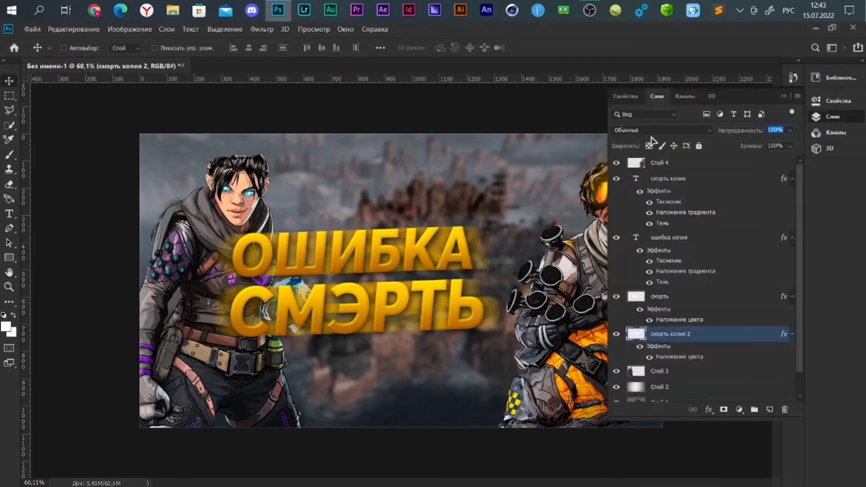
click(649, 131)
click(644, 246)
drag(790, 130, 733, 144)
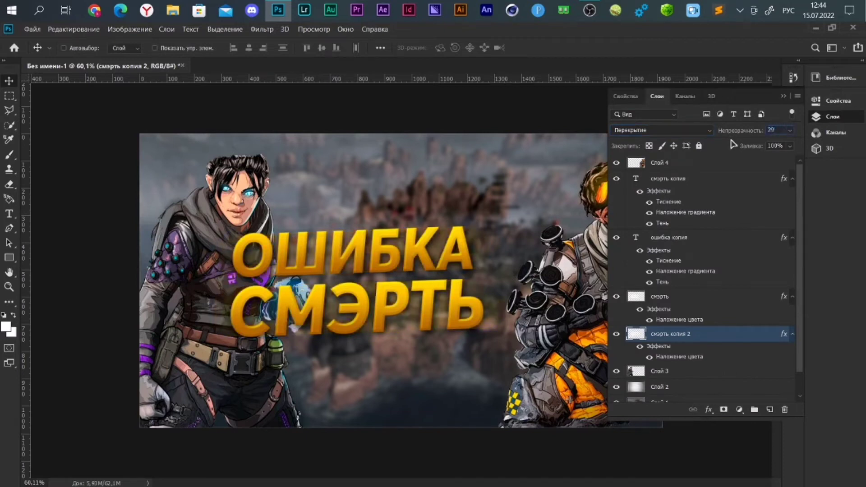
click(685, 237)
click(676, 164)
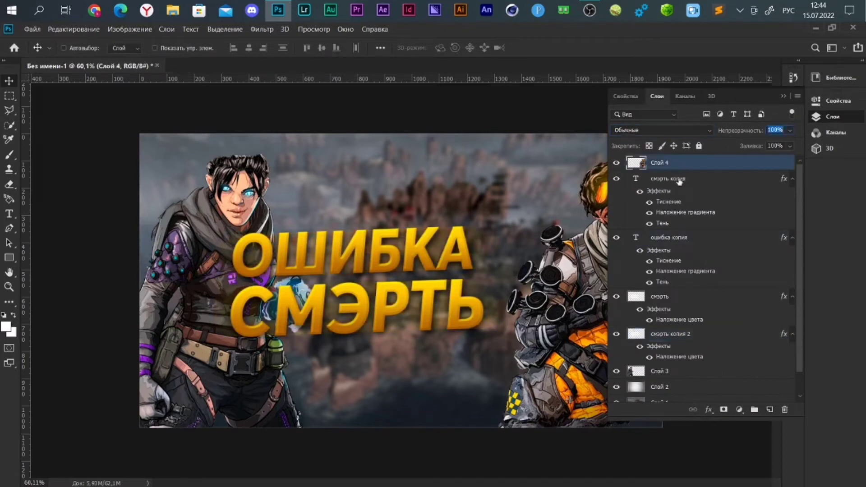
Add a new '=' text layer on the canvas near the top
click(678, 179)
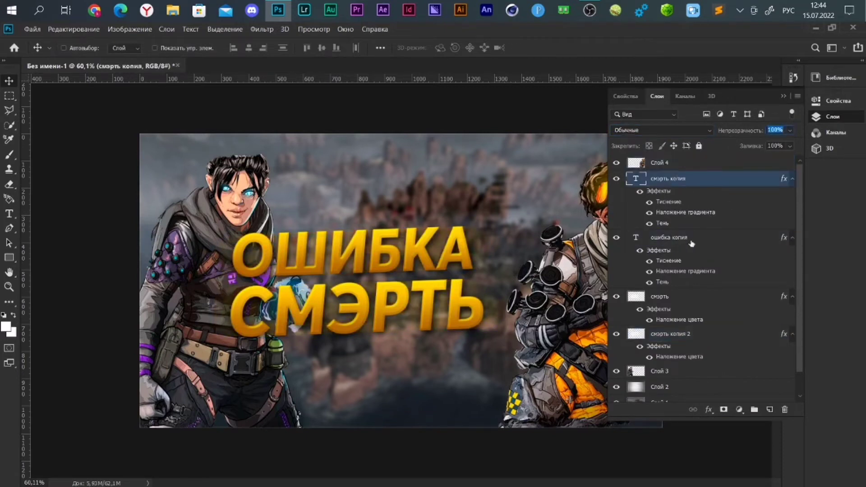
click(784, 96)
click(9, 214)
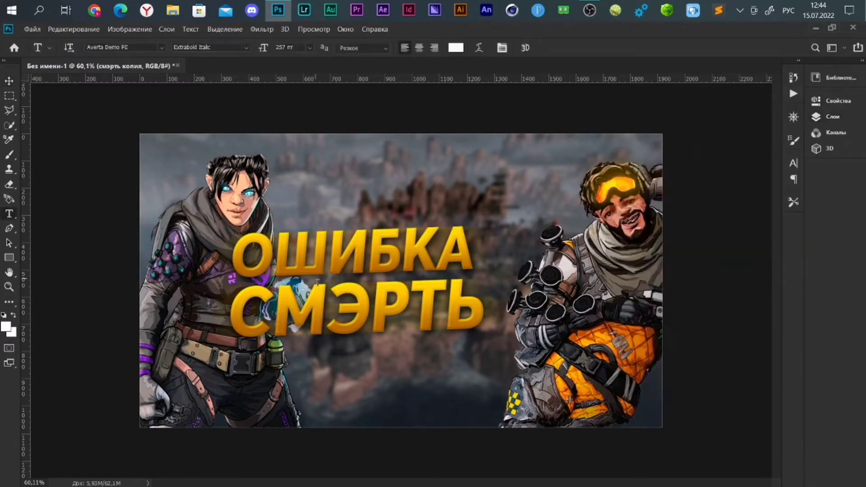
click(319, 284)
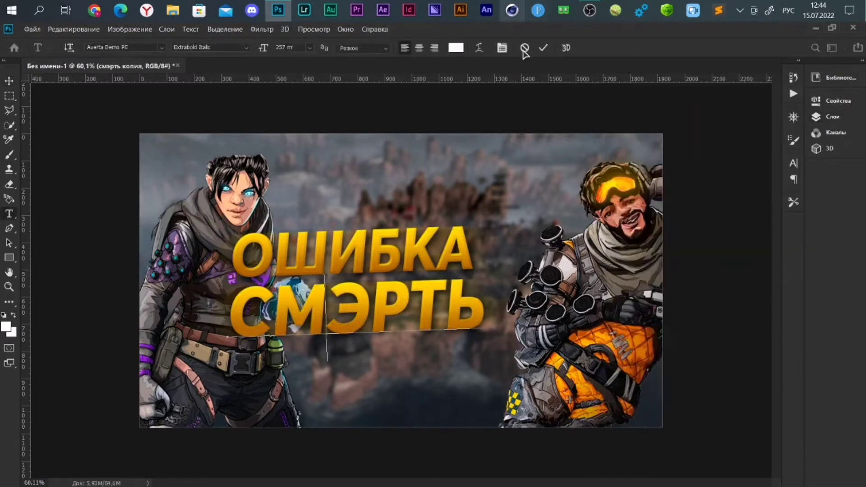
click(524, 49)
click(467, 157)
key(BackSpace)
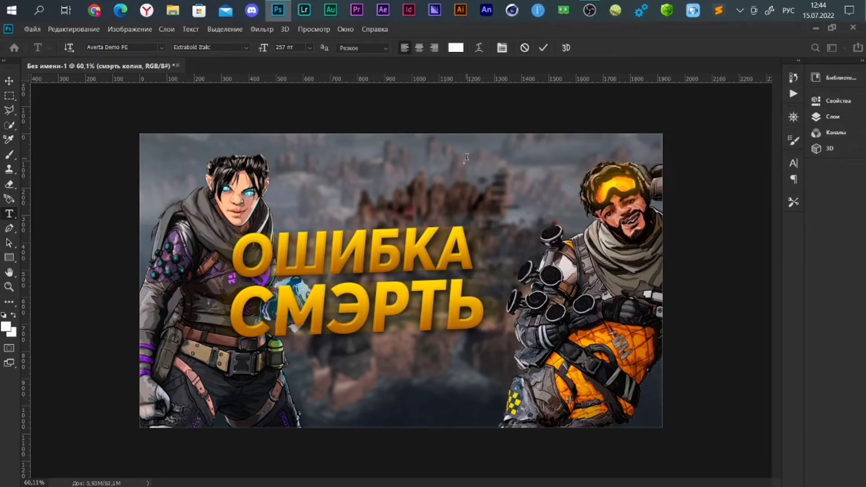
text(+)
key(BackSpace)
text(=)
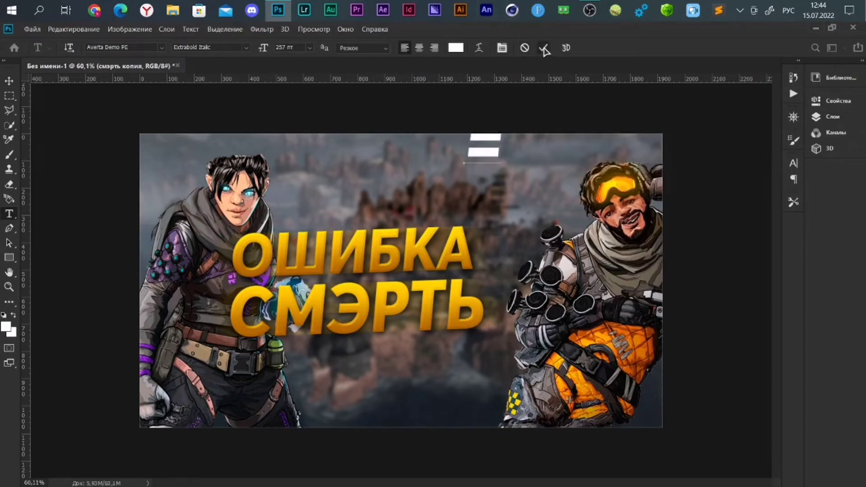
click(544, 50)
Move the '=' between ОШИБКА and СМЭРТЬ and tilt it by -2°
key(v)
drag(485, 153, 358, 283)
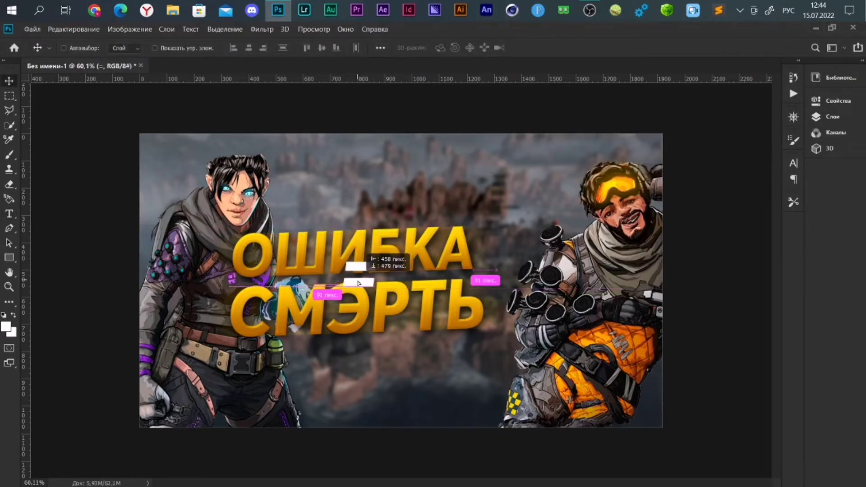
key(ctrl+t)
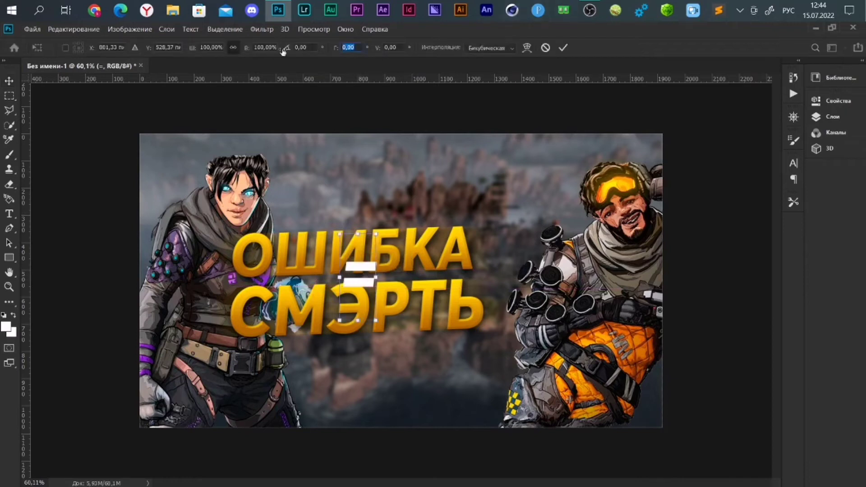
click(301, 48)
text(-2)
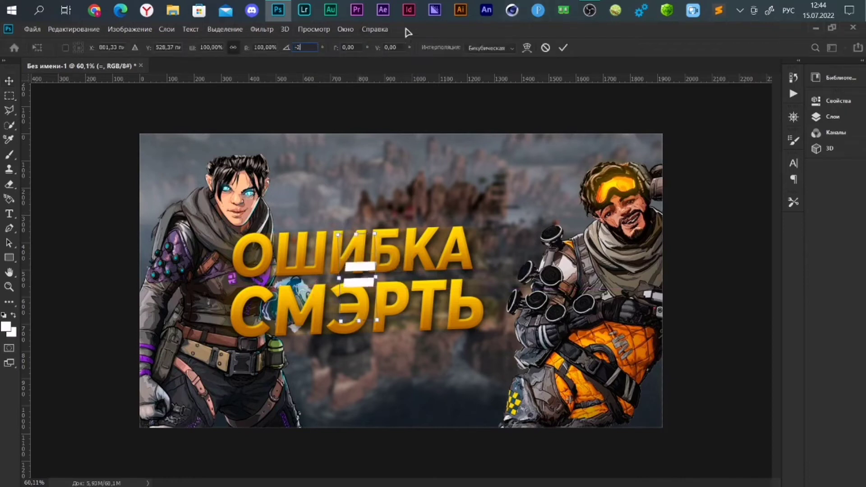
click(562, 49)
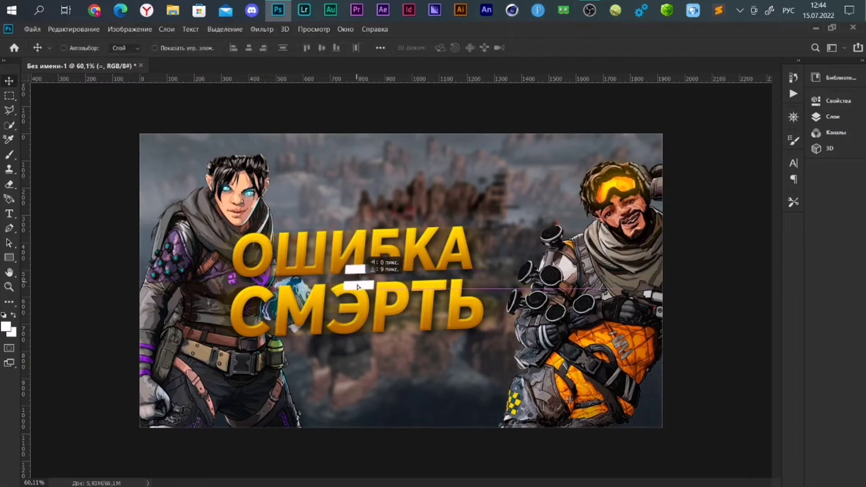
drag(359, 282, 357, 286)
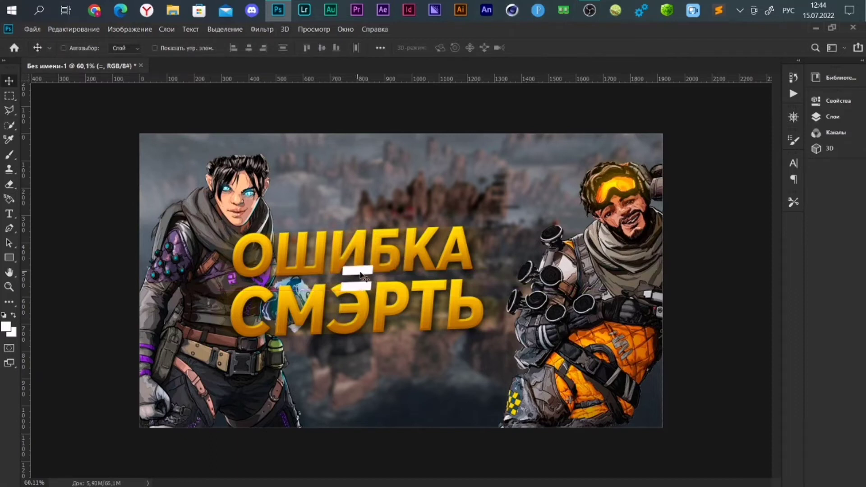
Select the '=' text layer in the Layers panel
click(833, 116)
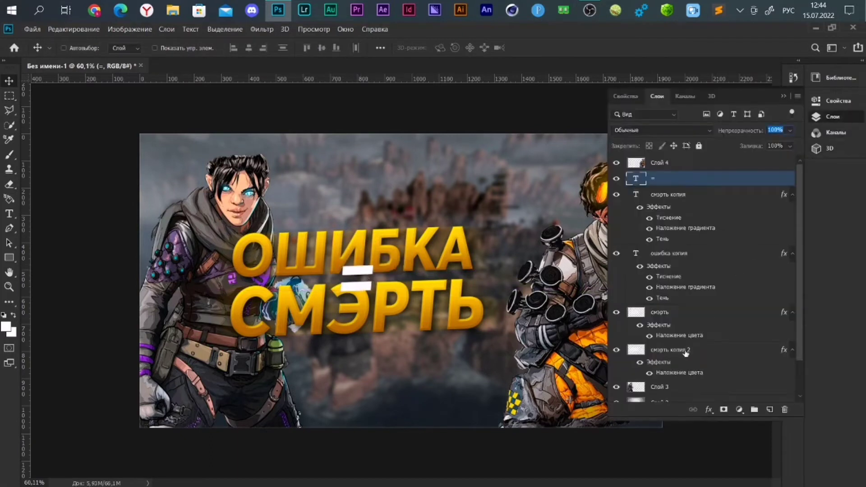
click(686, 352)
scroll(677, 349, down, 1)
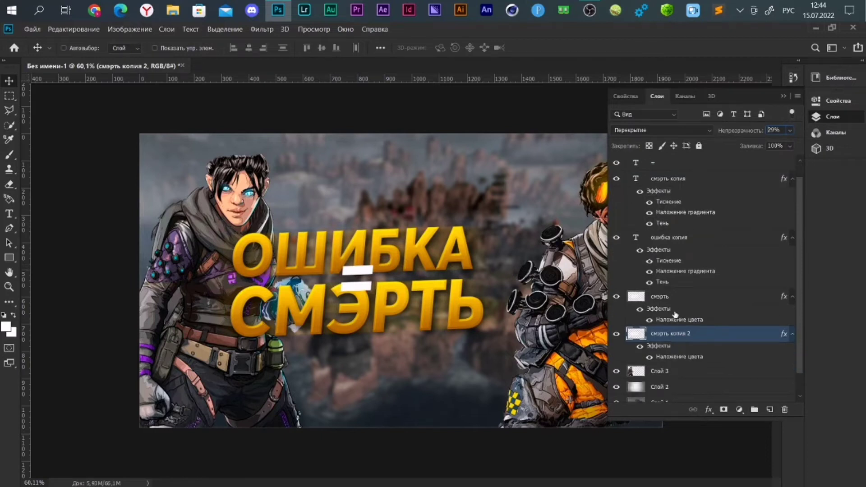
scroll(689, 264, up, 1)
click(704, 196)
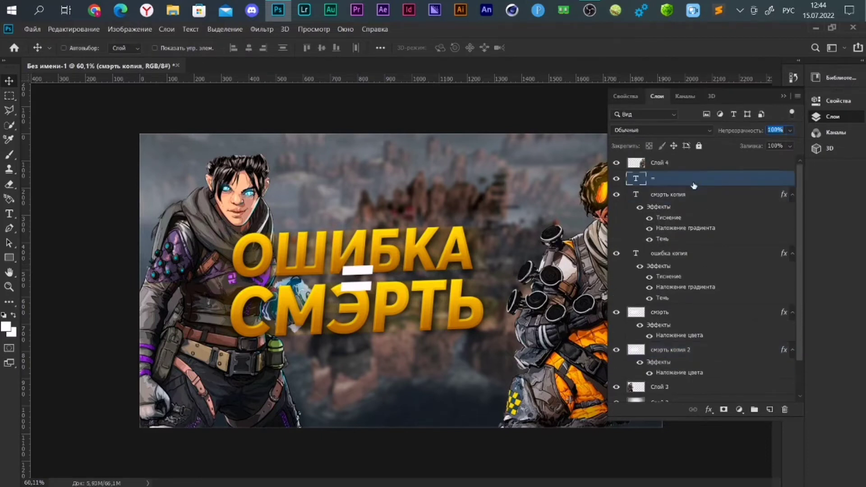
Give the '=' a Bevel and Emboss with light grey highlight, near-black shadow and size 7
double_click(637, 172)
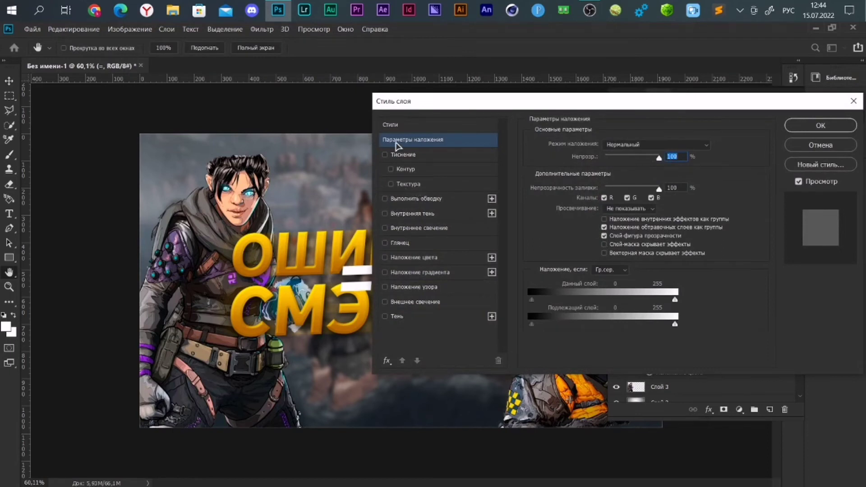
click(416, 157)
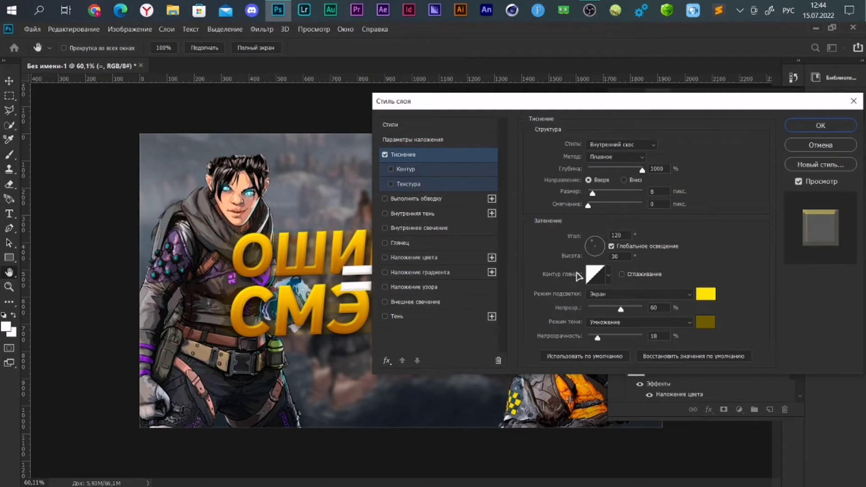
click(661, 307)
text(44)
drag(598, 338, 604, 337)
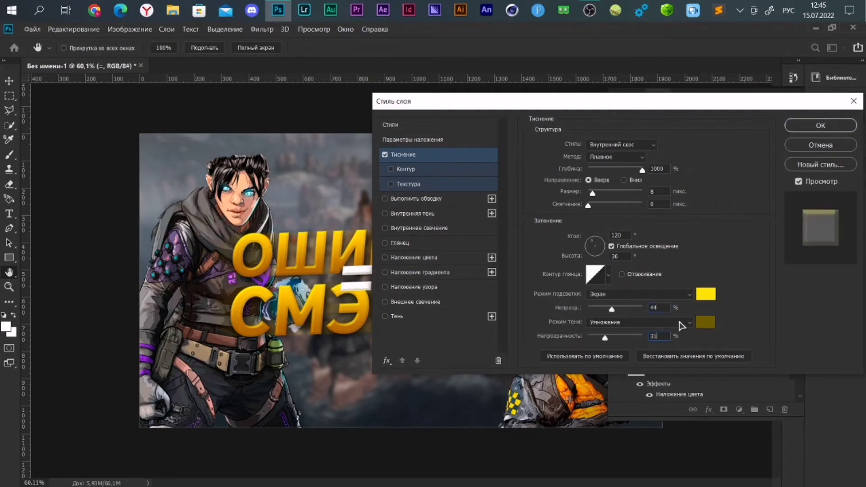
click(706, 293)
click(717, 180)
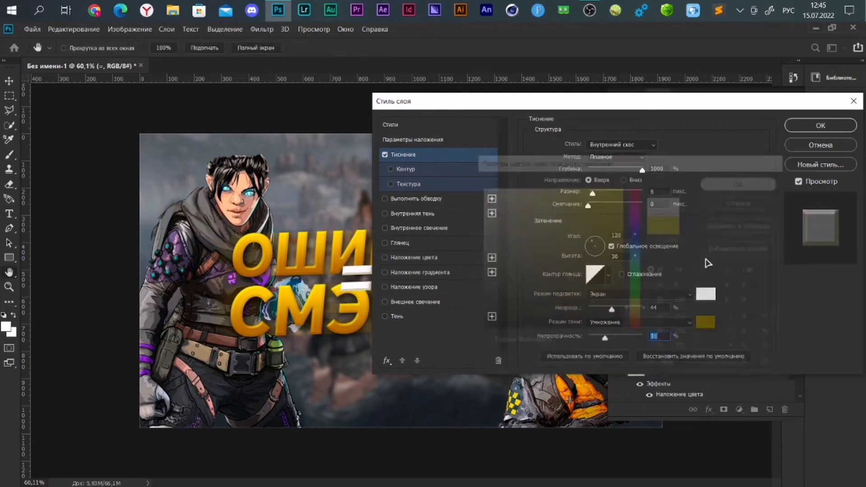
click(705, 322)
click(480, 316)
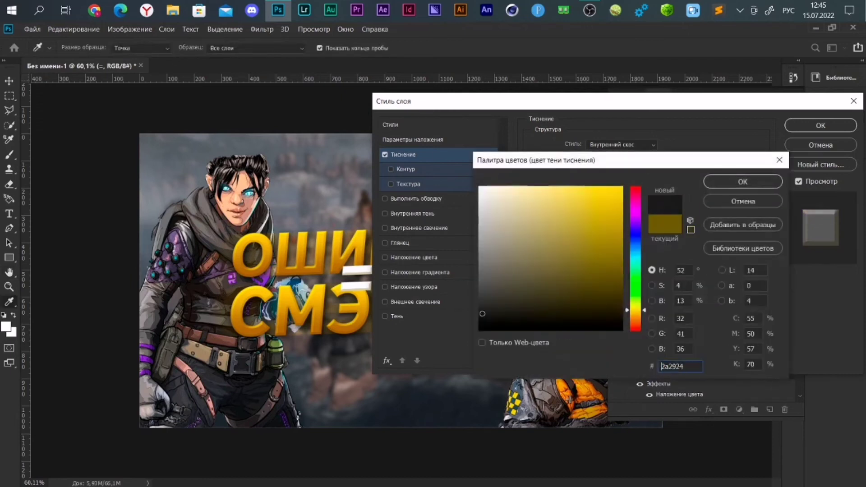
click(732, 184)
double_click(656, 191)
text(7)
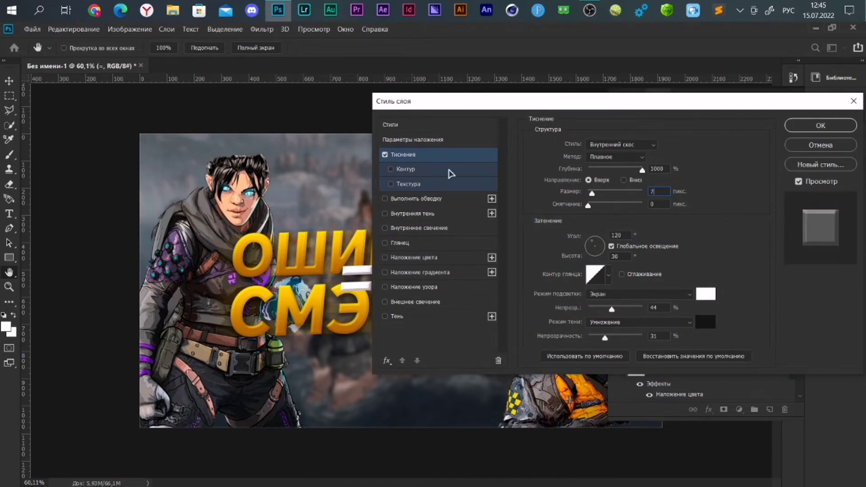
Add a 2 px outside grey Stroke to the '='
click(452, 201)
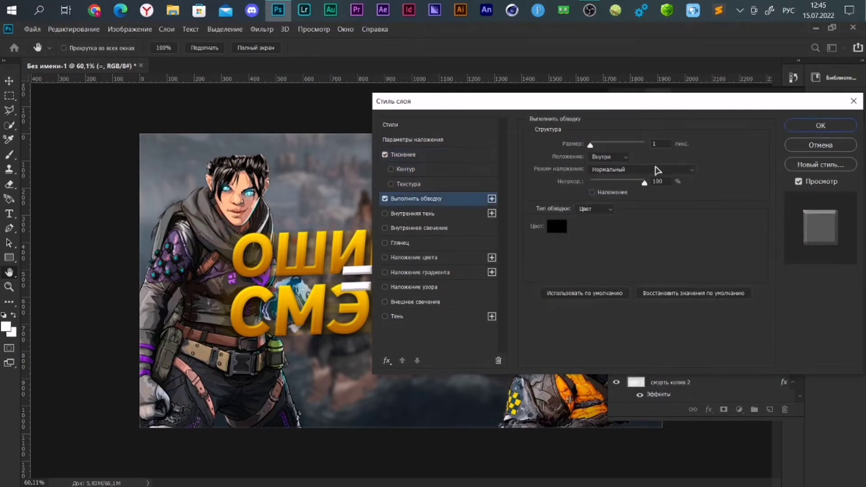
double_click(658, 143)
text(2)
click(606, 157)
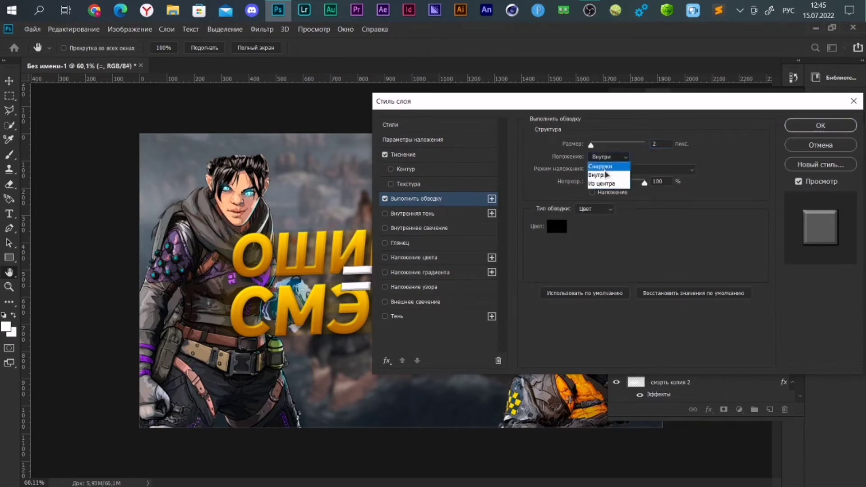
click(556, 227)
drag(523, 282, 444, 290)
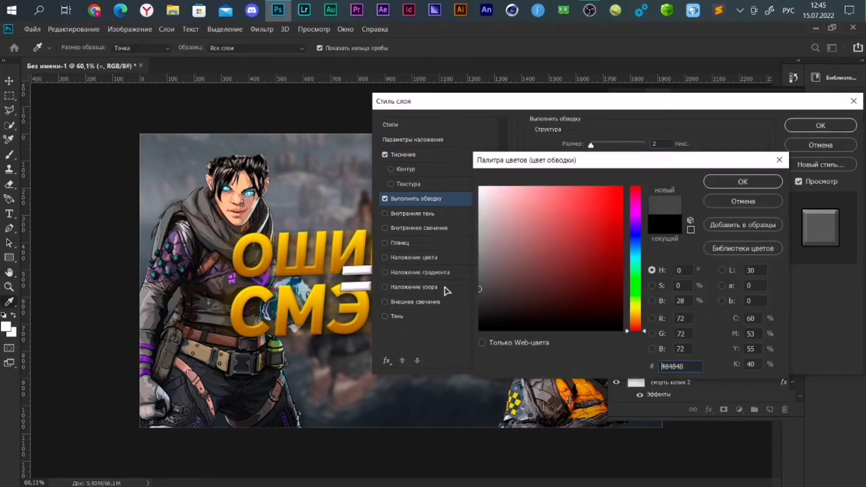
click(479, 291)
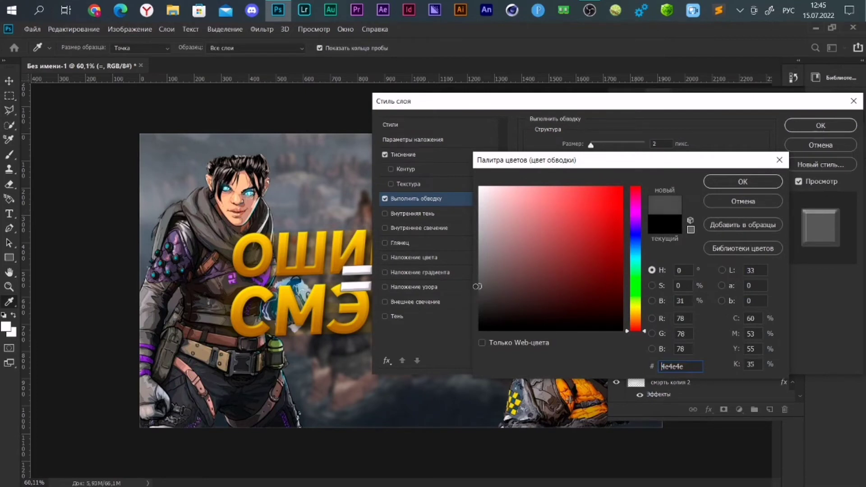
click(739, 184)
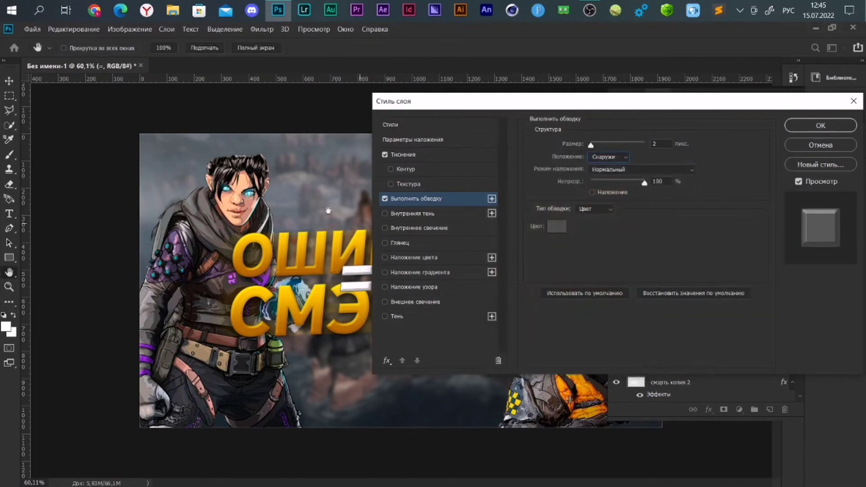
Add a white-to-grey Gradient Overlay to the '=' and apply the style
click(418, 273)
click(653, 170)
click(531, 387)
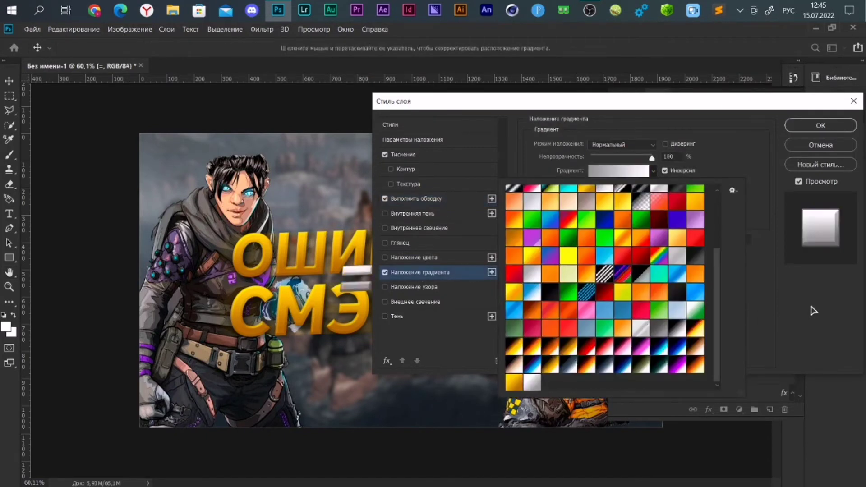
click(749, 304)
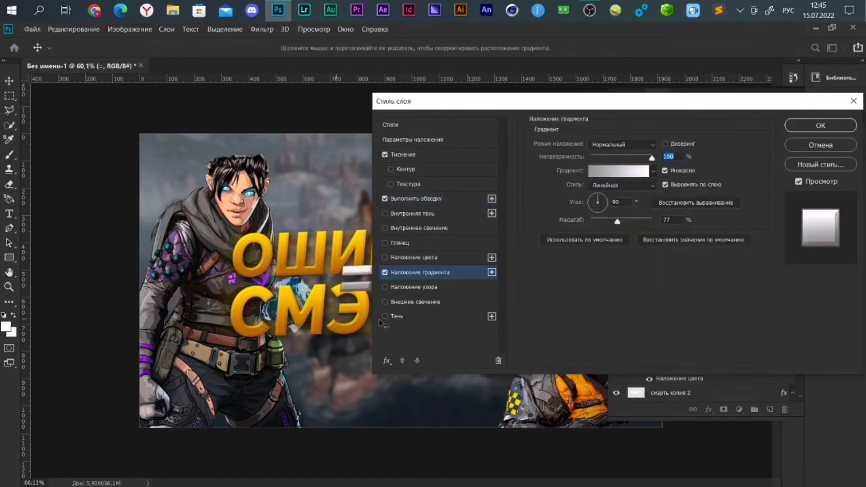
click(676, 219)
text(100)
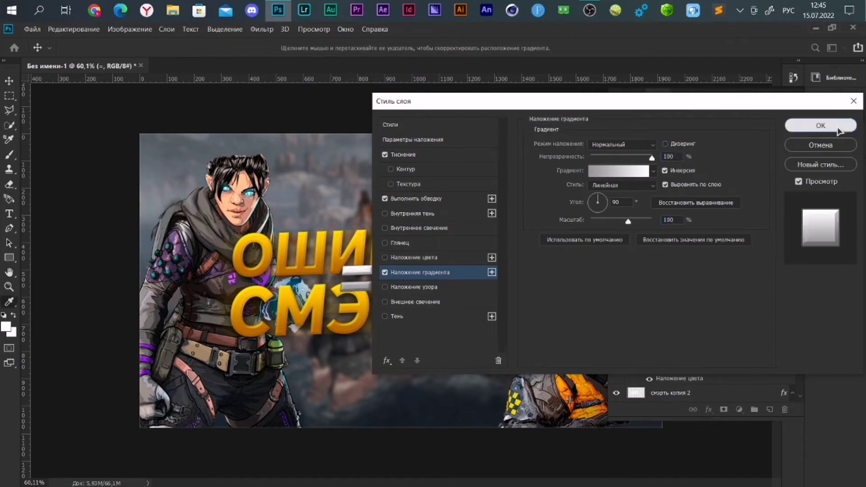
click(832, 130)
Set the СМЭРТЬ text's gradient overlay scale to 100% and review ОШИБКА's gradient overlay
click(707, 237)
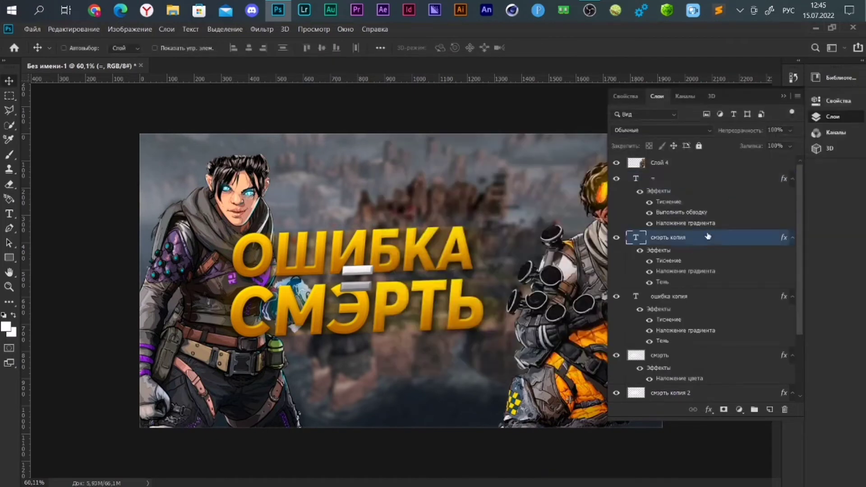
double_click(707, 237)
click(439, 316)
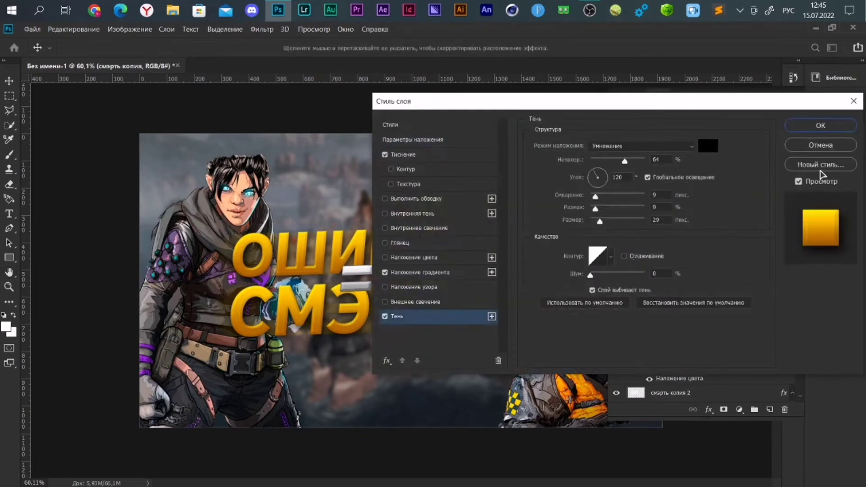
click(431, 273)
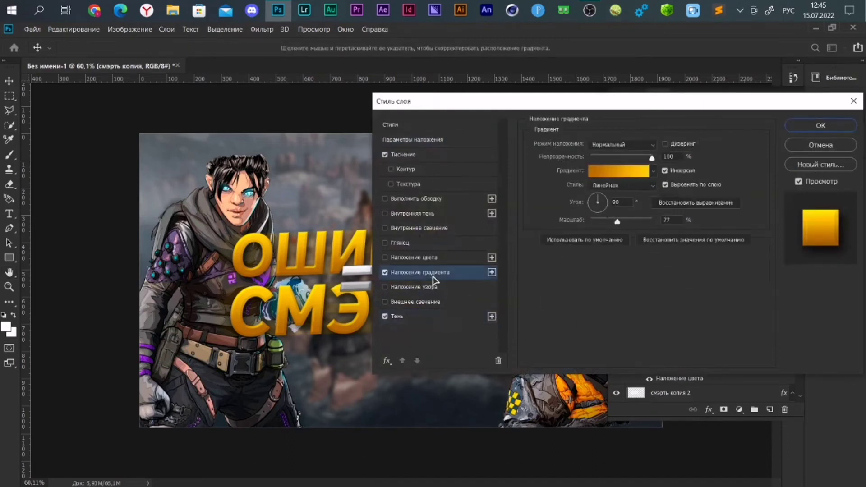
double_click(678, 221)
text(100)
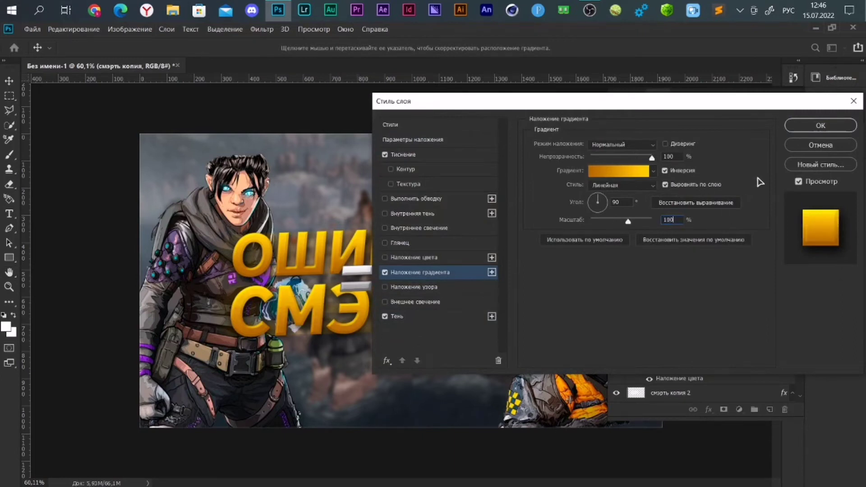
click(820, 125)
scroll(696, 274, down, 1)
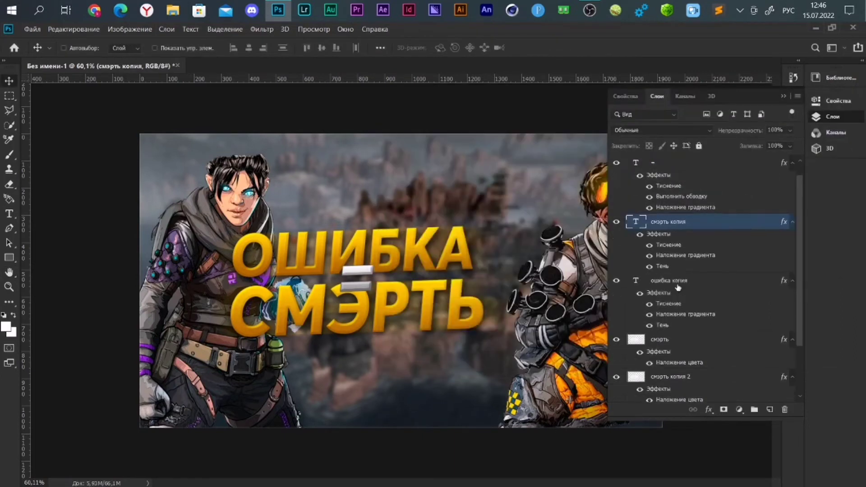
click(706, 281)
double_click(706, 284)
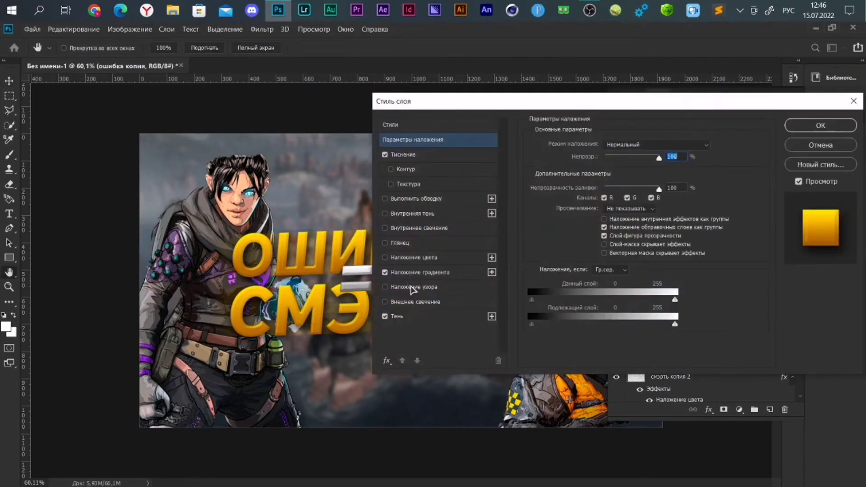
click(419, 272)
text(100)
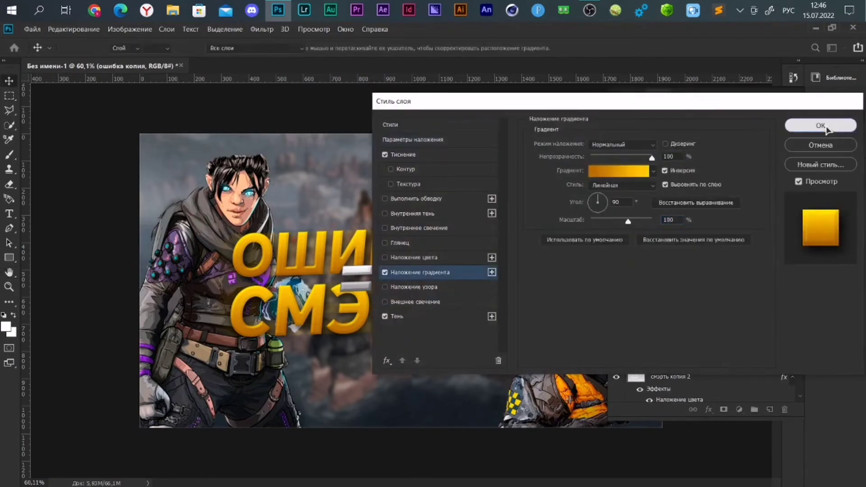
click(820, 125)
Add a Drop Shadow to the '=' accent
scroll(722, 185, up, 1)
click(715, 175)
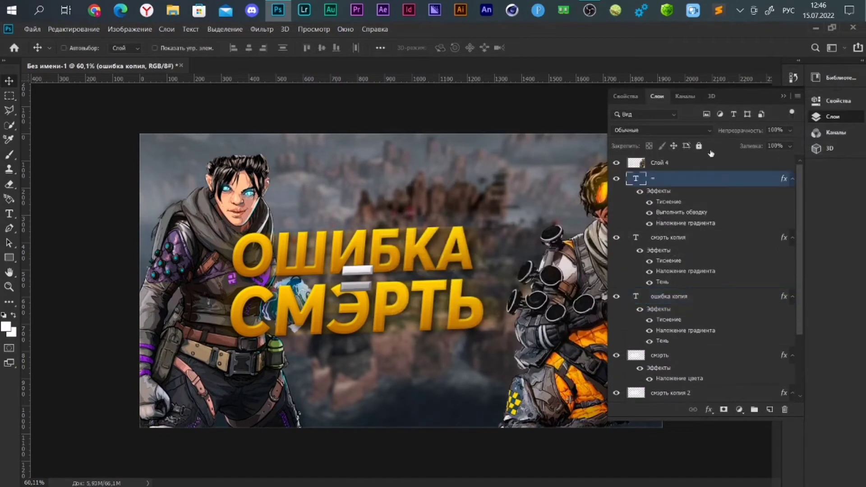
double_click(713, 178)
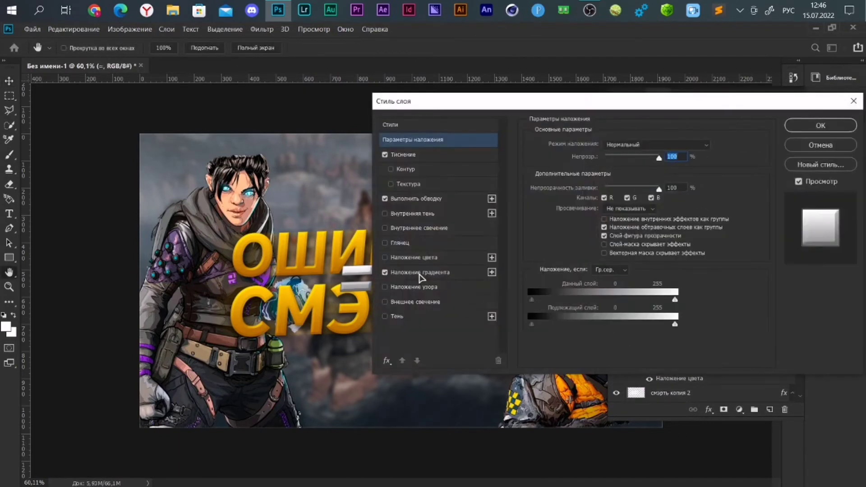
click(420, 321)
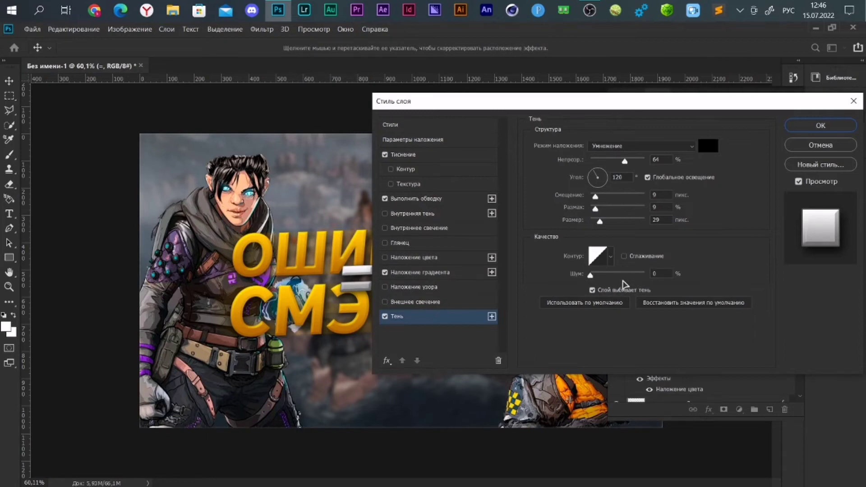
click(821, 125)
Add an empty layer above the СМЭРТЬ text and set blurred background Слой 2 to 34% opacity
key(ctrl+minus)
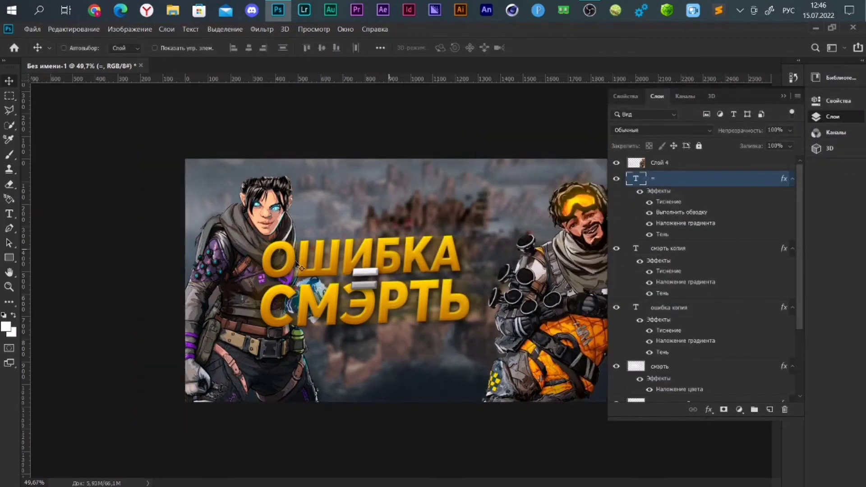
key(ctrl+minus)
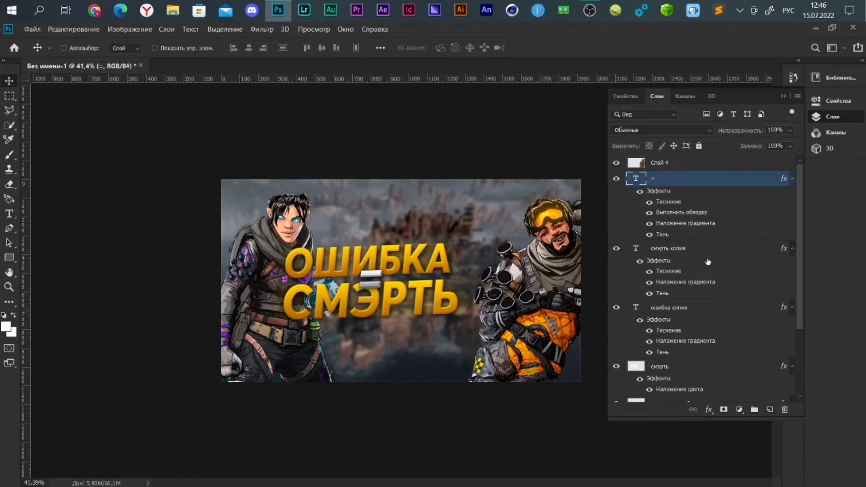
click(711, 247)
click(769, 409)
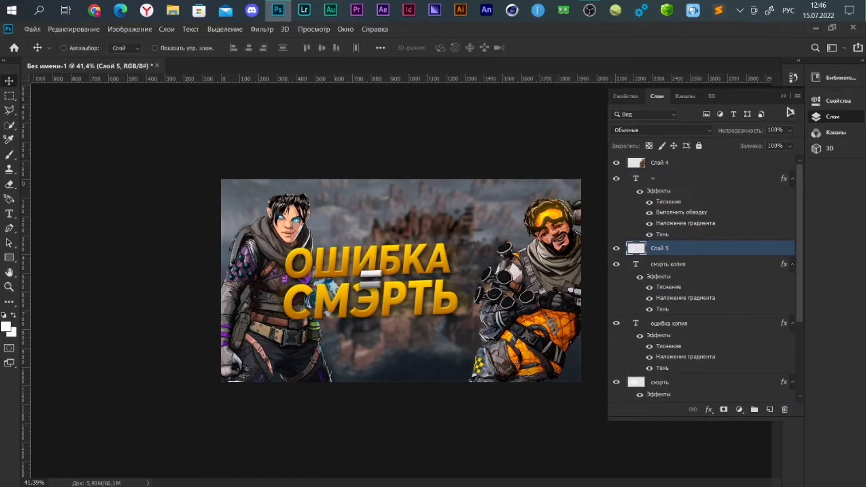
scroll(756, 252, down, 5)
click(647, 362)
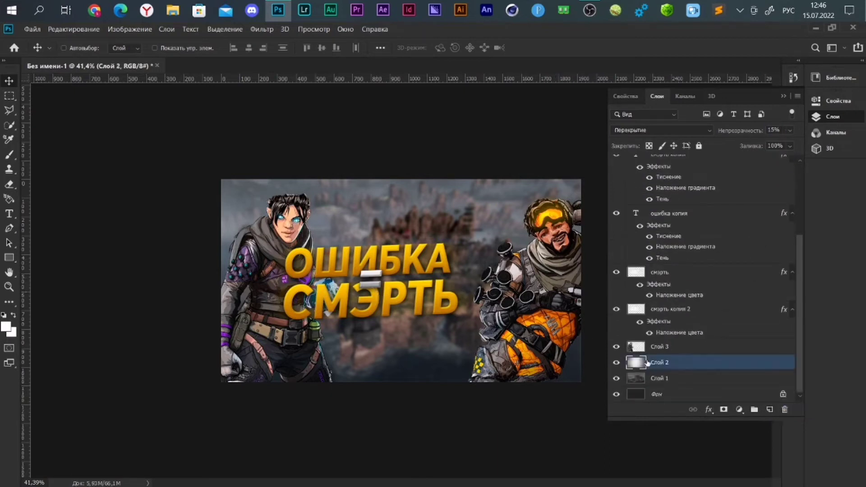
click(773, 130)
text(34)
key(Return)
scroll(683, 279, up, 5)
Paint a #ffc000 yellow glow over ОШИБКА and СМЭРТЬ on Слой 5
click(676, 249)
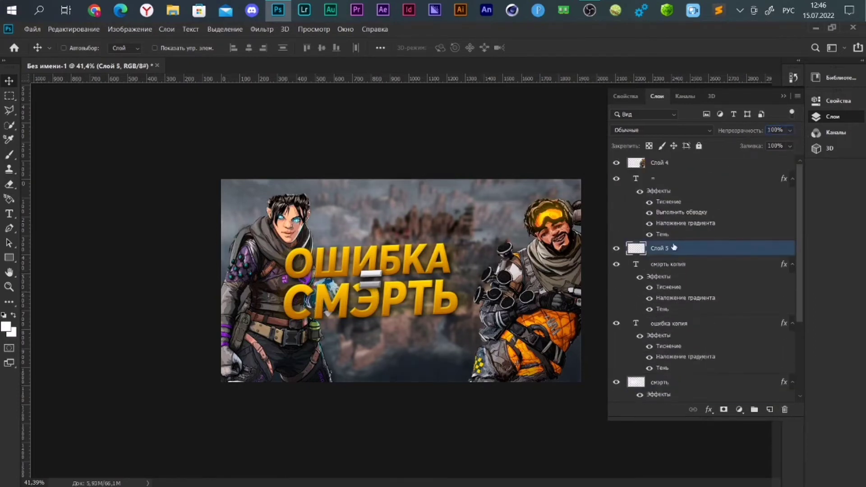
click(783, 96)
click(6, 326)
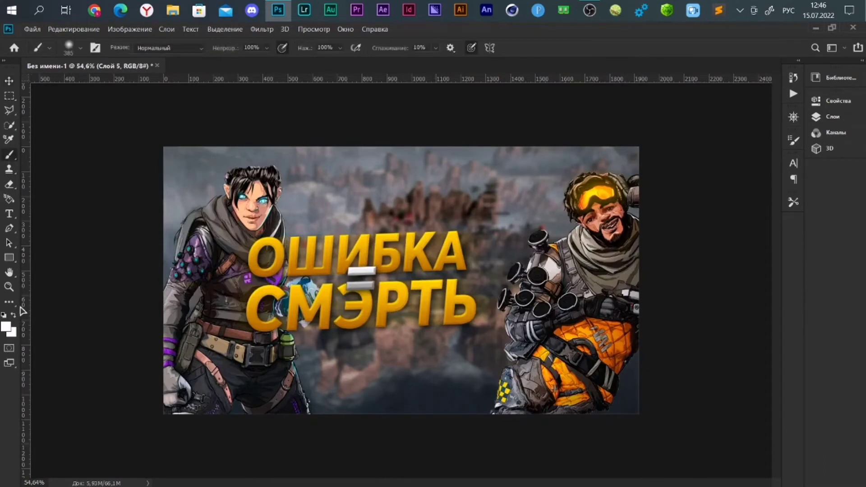
text(ffc000)
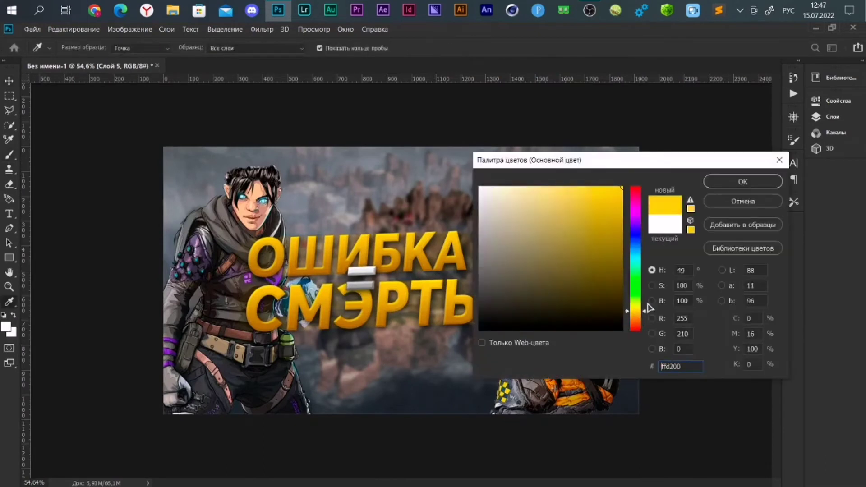
click(742, 181)
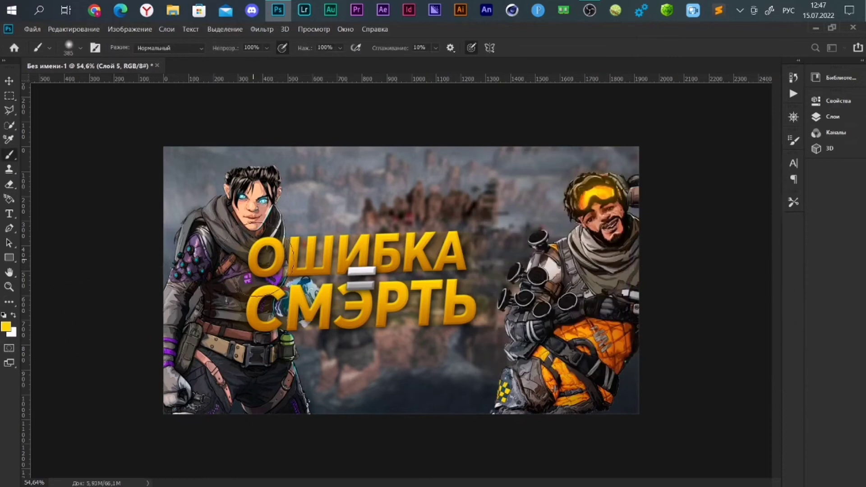
drag(271, 254, 451, 250)
click(842, 118)
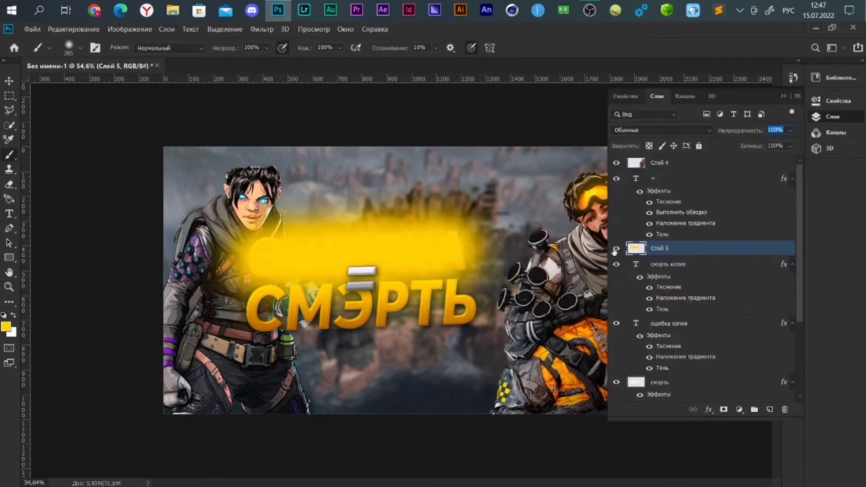
click(616, 248)
drag(298, 309, 447, 309)
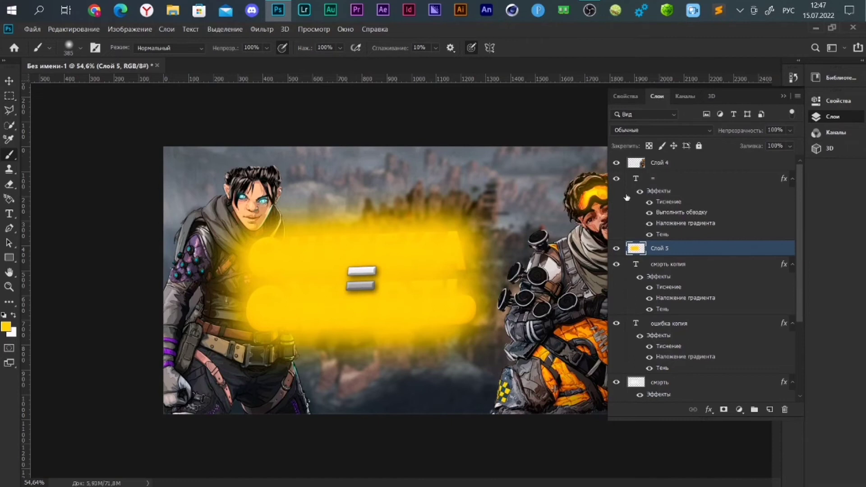
Blend Слой 5 as Soft Light (Мягкий свет) at 50% opacity
click(699, 130)
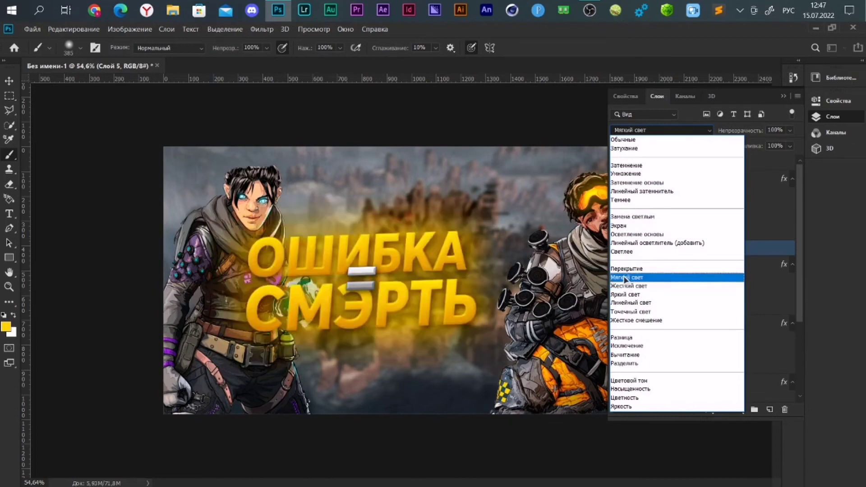
click(625, 278)
click(774, 131)
text(0)
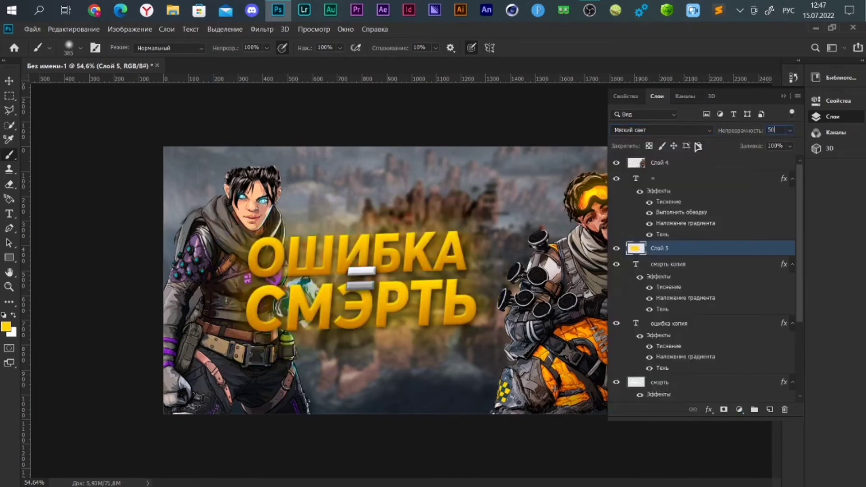
Delete the '=' accent layer
click(667, 180)
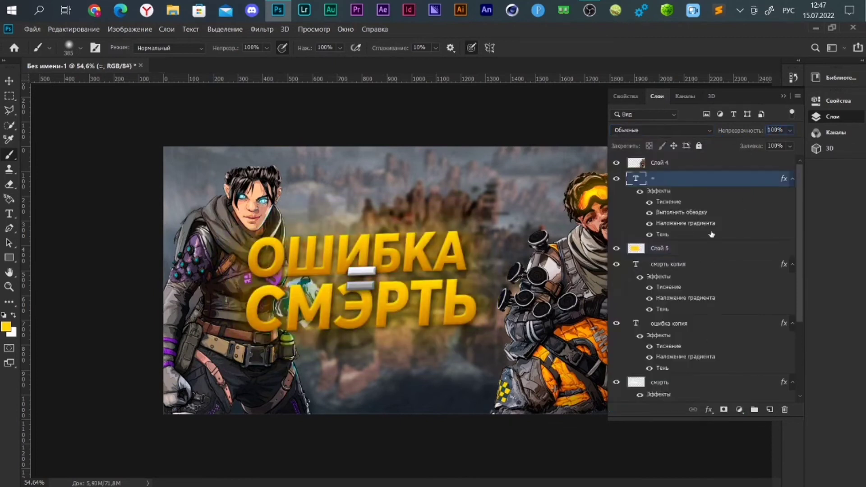
click(783, 410)
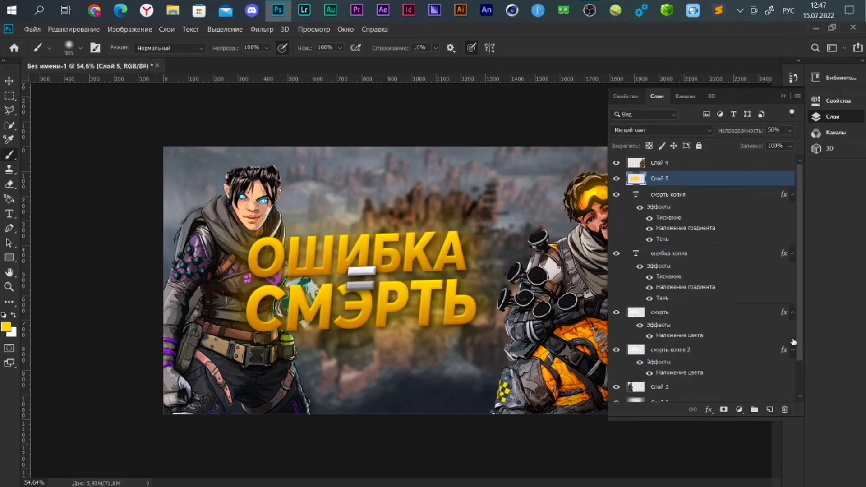
click(785, 97)
key(F7)
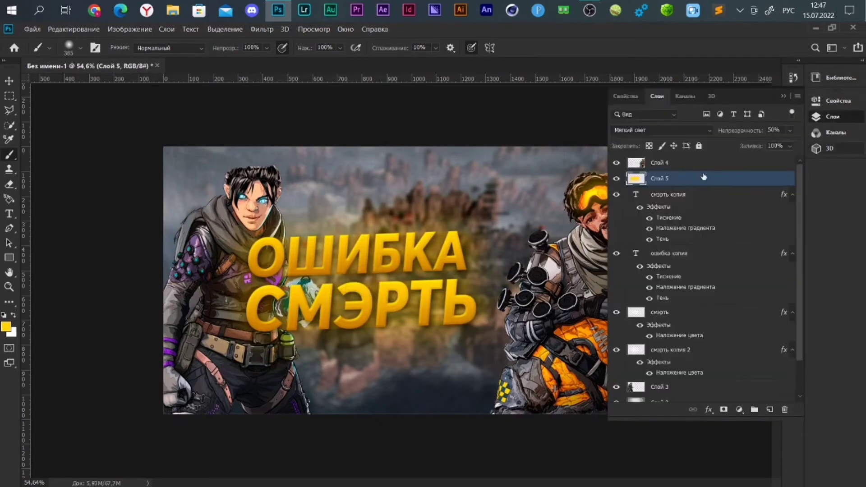
Restore the deleted '=' accent layer and add a new empty Слой 6 above it
drag(704, 177, 692, 180)
key(ctrl+z)
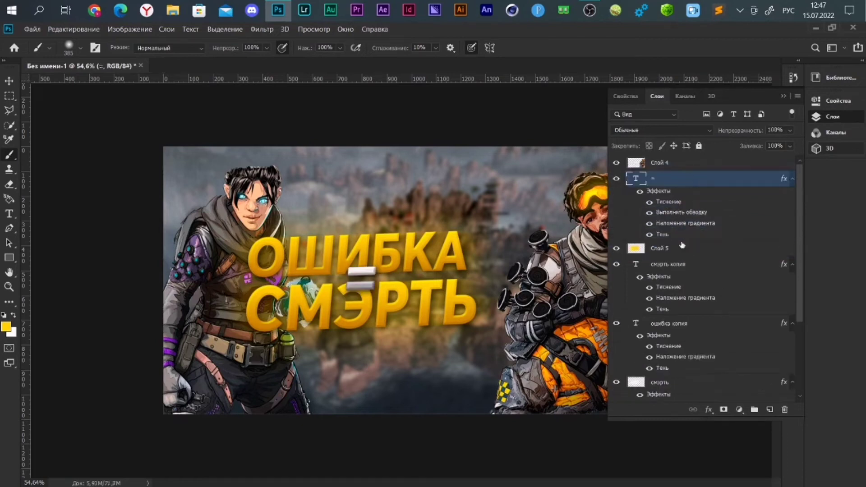
click(682, 246)
click(686, 201)
click(769, 409)
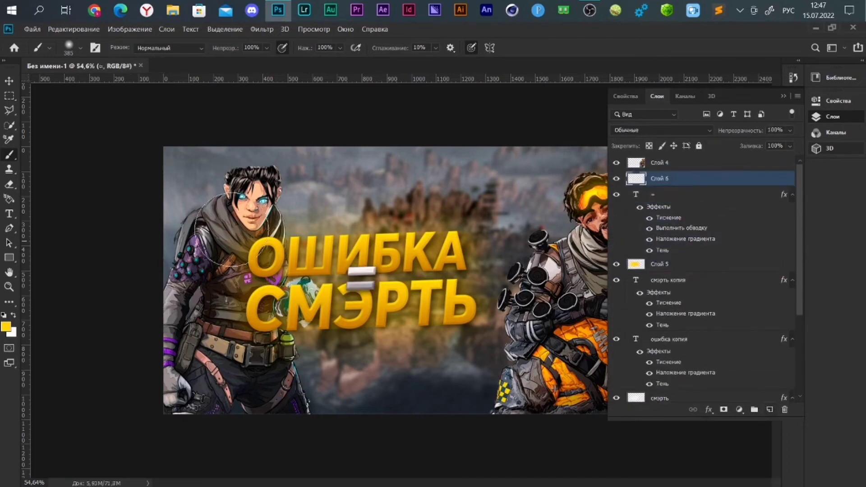
Paint a white glow over the = marks on Слой 6 and blend it as Мягкий свет
key(x)
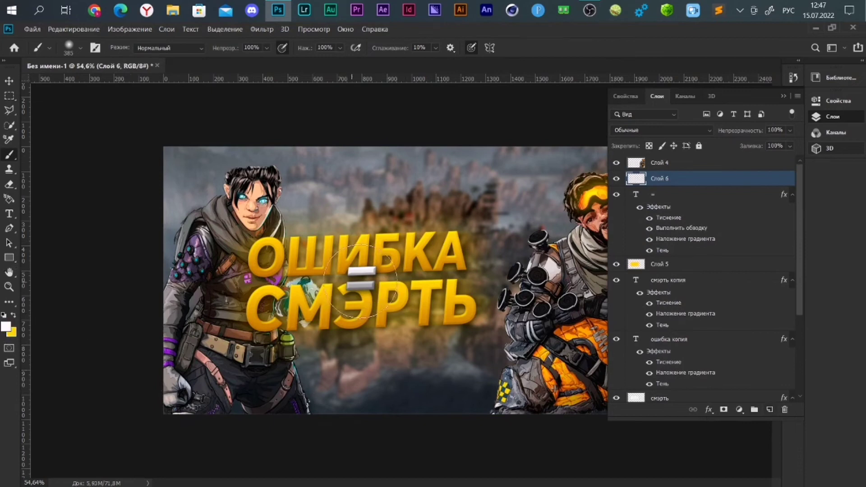
click(361, 279)
click(644, 114)
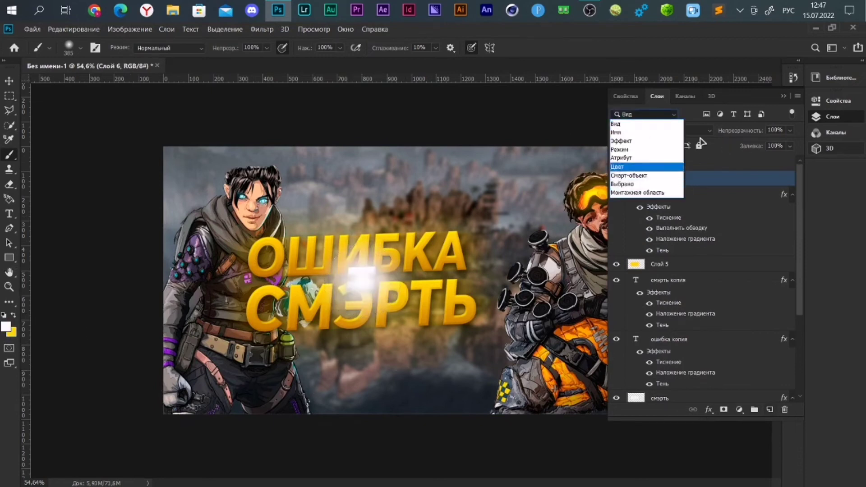
click(703, 135)
click(661, 130)
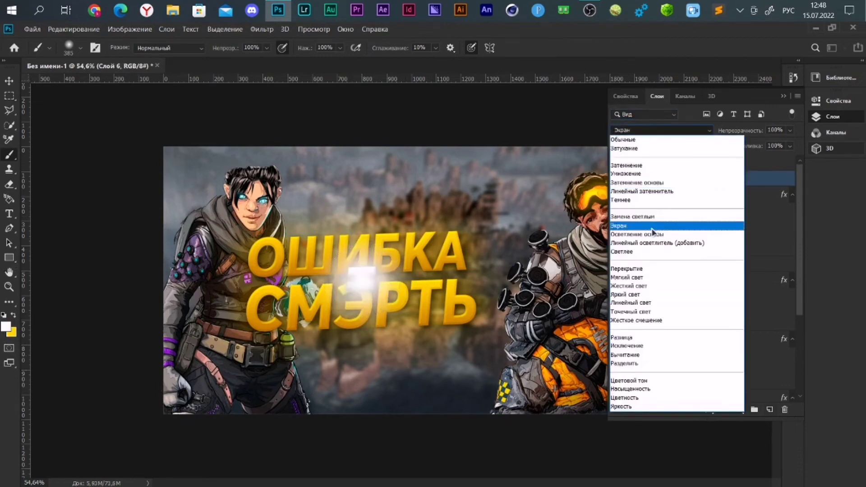
click(658, 282)
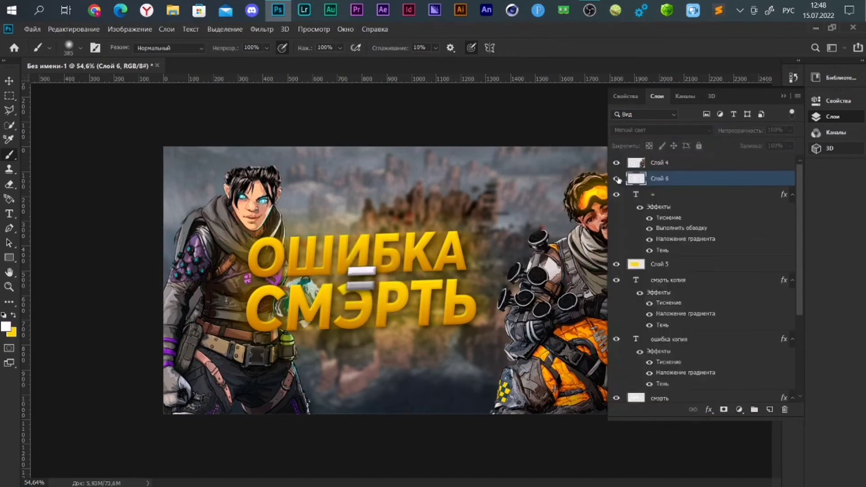
scroll(399, 280, up, 2)
click(783, 96)
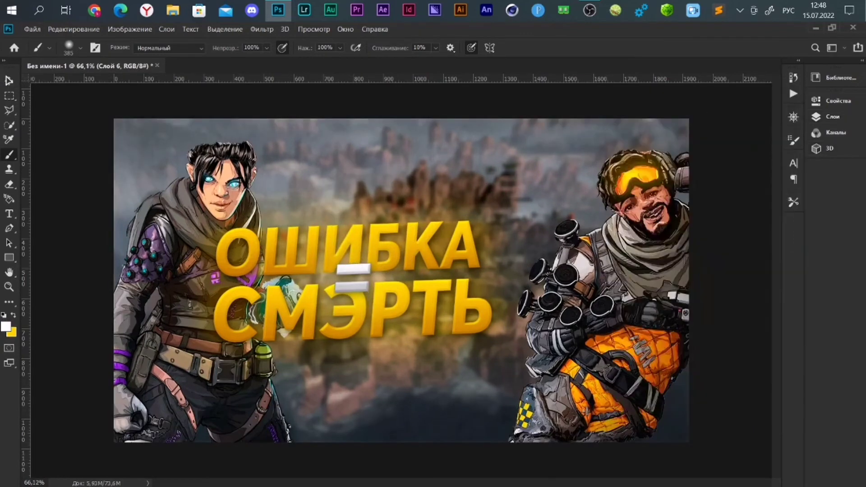
key(v)
scroll(401, 281, down, 1)
scroll(401, 281, down, 1)
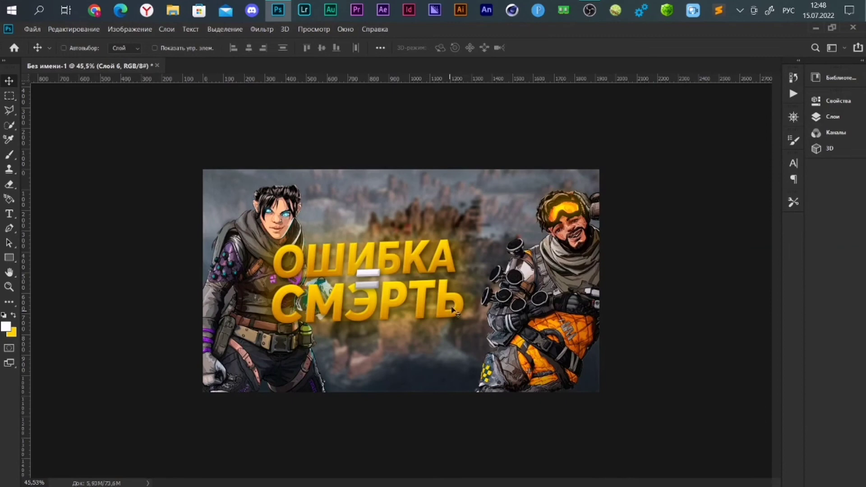
Shift the Слой 4 character about 70 px left, overlapping the title's end
click(854, 118)
click(678, 165)
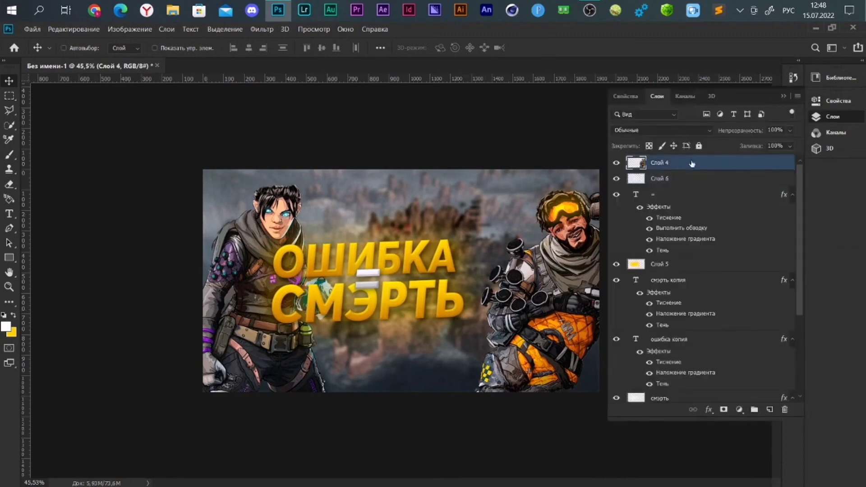
click(784, 96)
drag(571, 287, 535, 285)
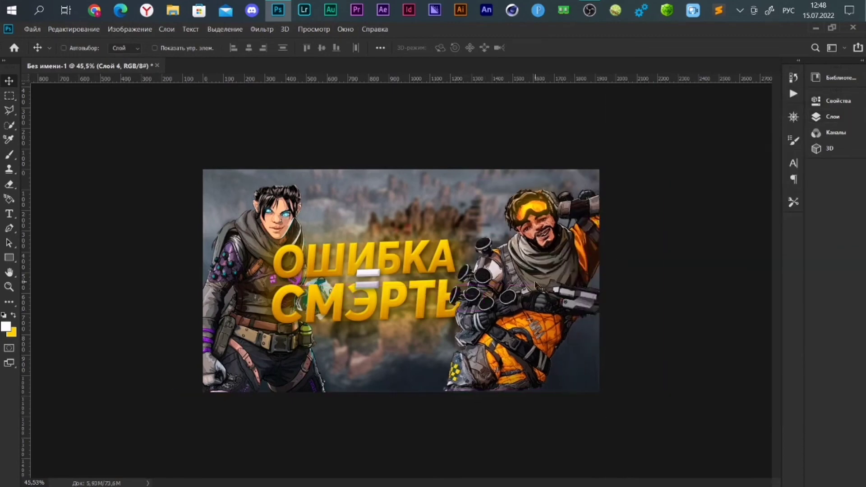
scroll(254, 239, down, 1)
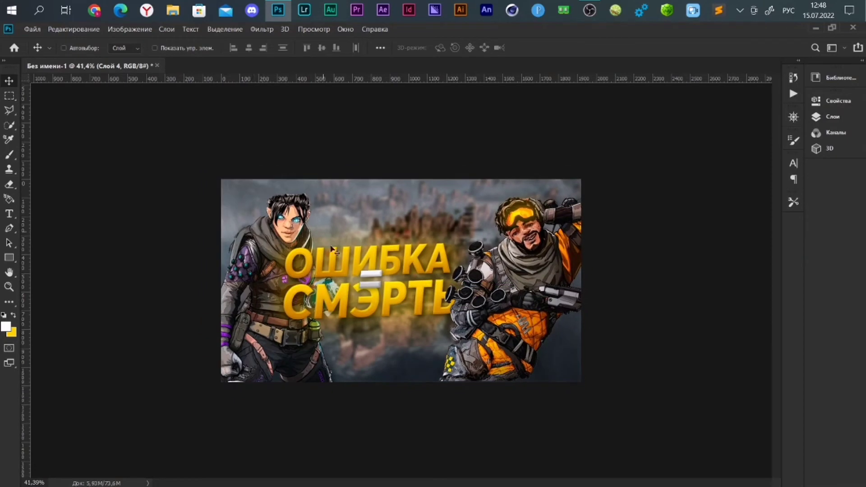
scroll(334, 248, down, 1)
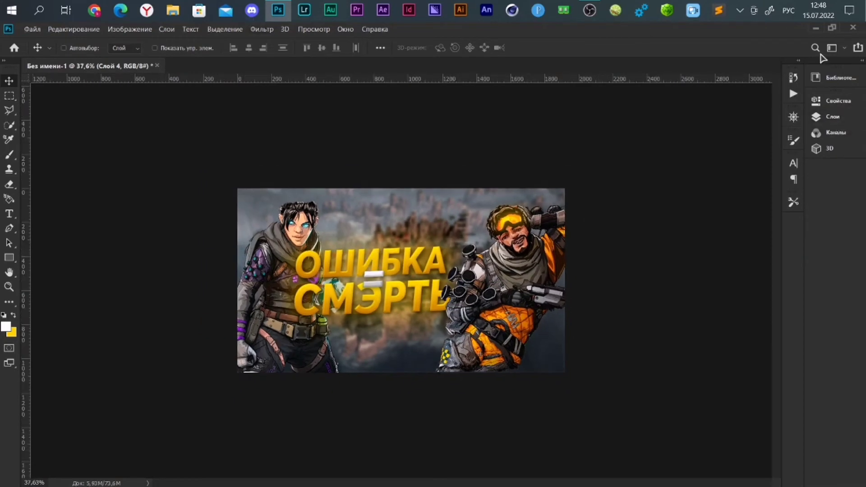
Select the =, смэрть, смэрть копия, смэрть копия 2 and ошибка копия layers together
click(832, 117)
scroll(751, 229, up, 3)
scroll(746, 228, up, 3)
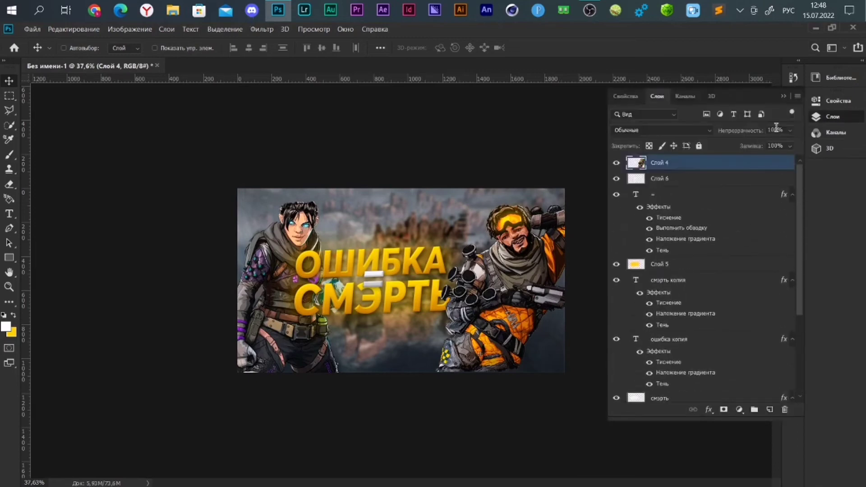
click(436, 100)
click(30, 31)
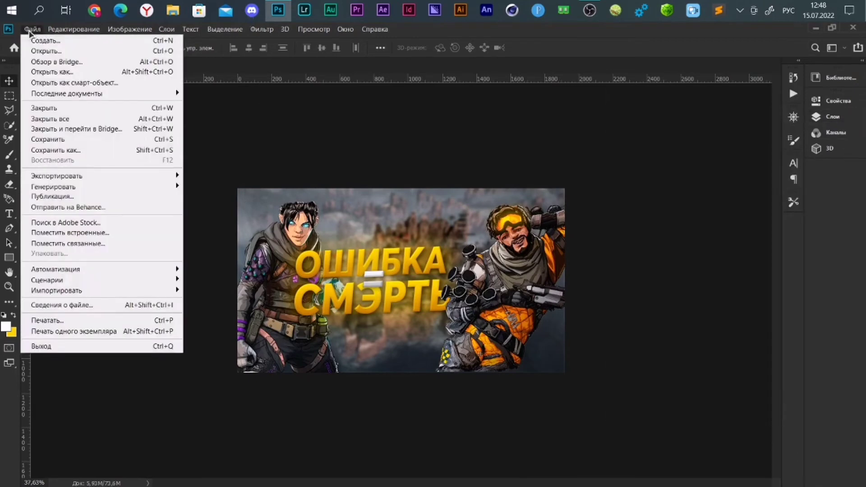
click(832, 116)
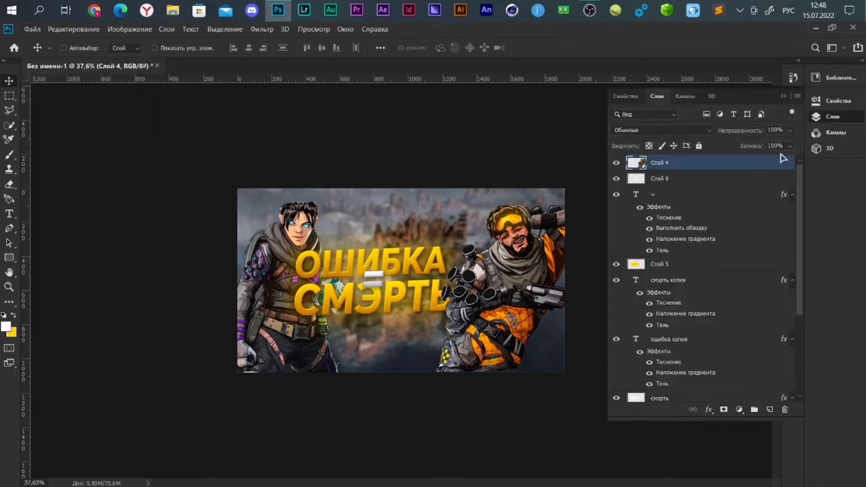
click(676, 280)
ctrl+click(672, 339)
ctrl+click(656, 194)
scroll(696, 346, down, 3)
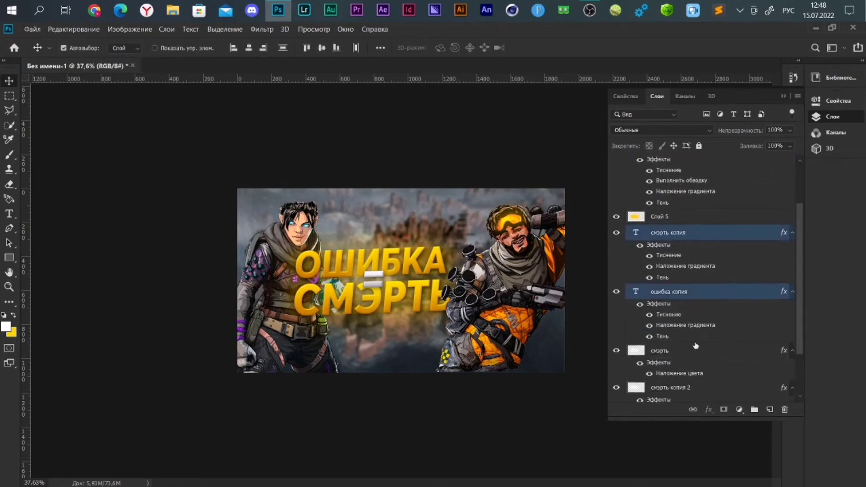
scroll(696, 346, down, 3)
ctrl+click(694, 288)
ctrl+click(694, 323)
scroll(704, 307, up, 5)
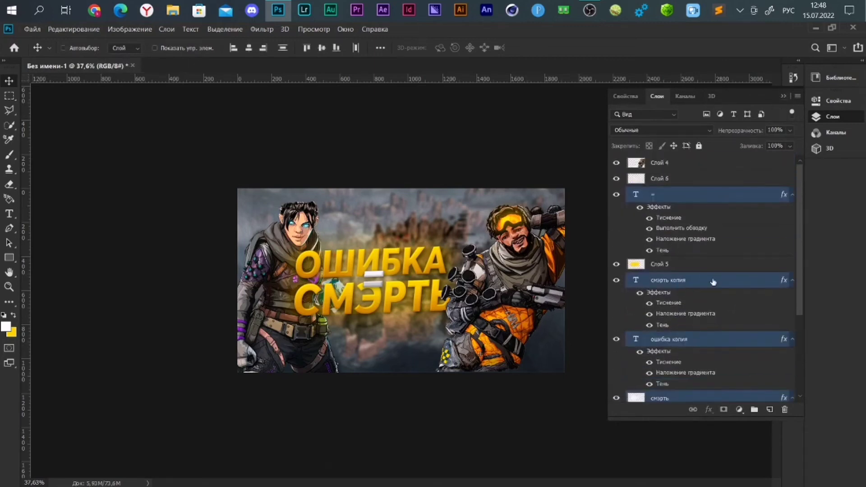
click(784, 96)
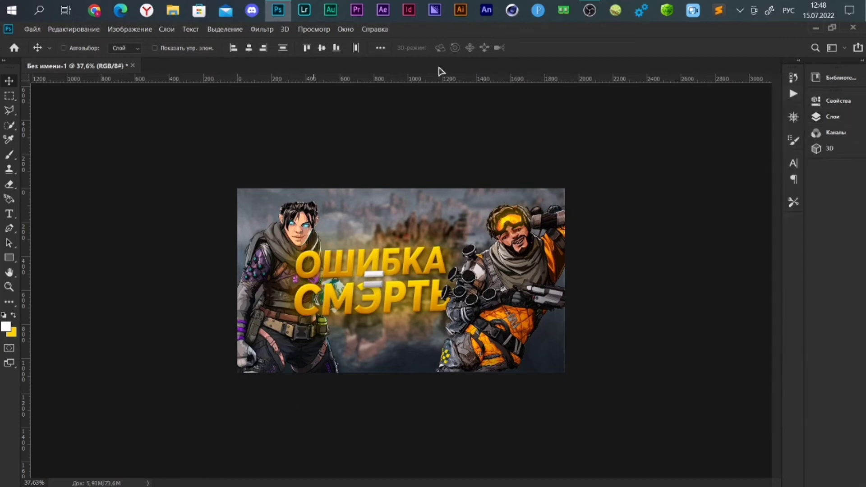
Free-transform the title layers to about 135% and shift them left and down
key(ctrl+t)
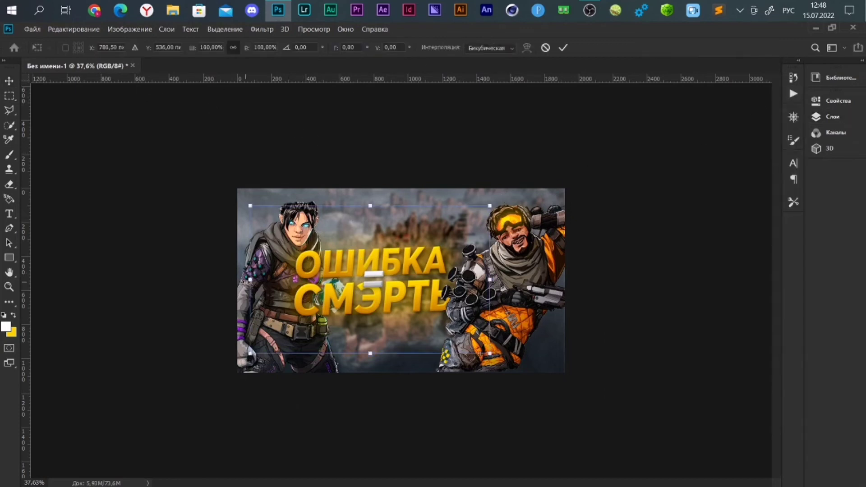
drag(250, 280, 252, 279)
drag(366, 353, 367, 381)
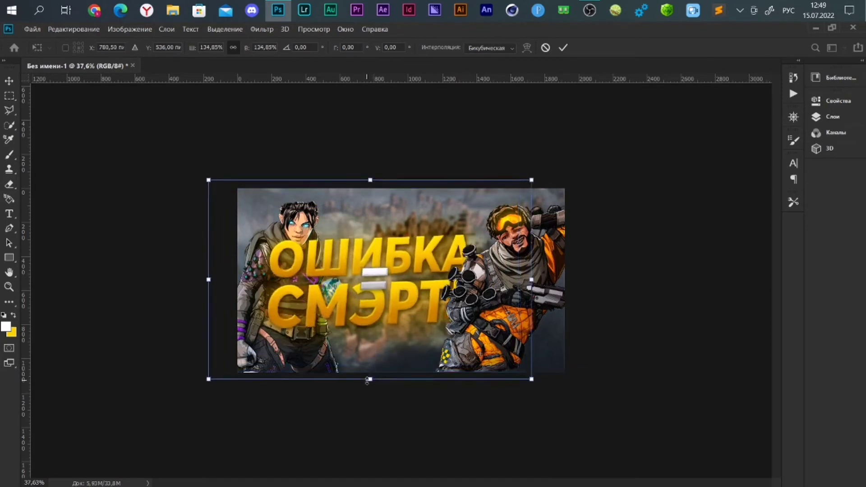
drag(361, 340, 359, 342)
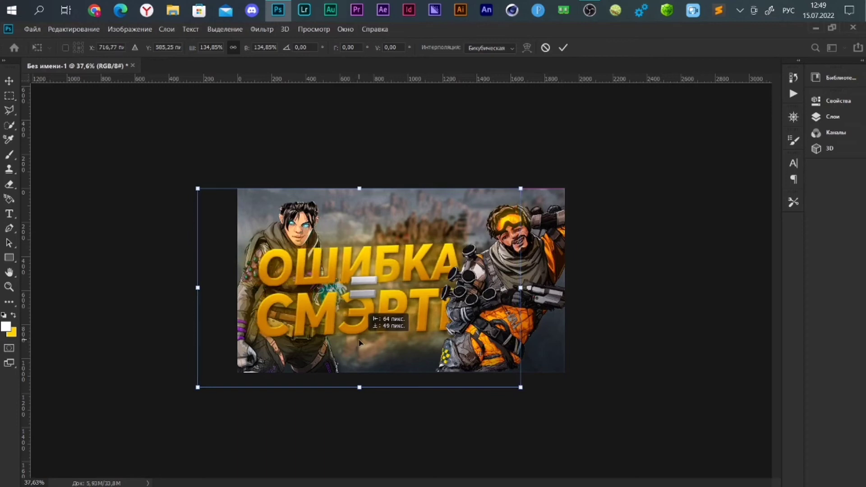
Commit the title transform and move the right-hand character 120 px right
click(563, 48)
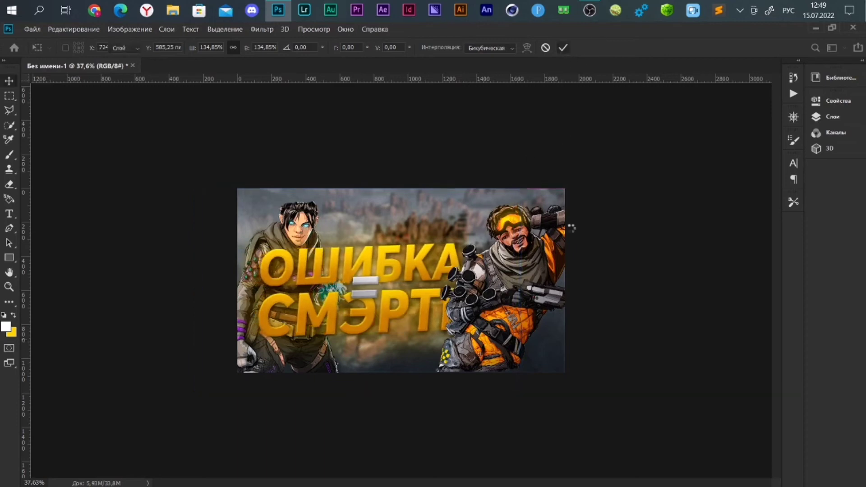
click(838, 117)
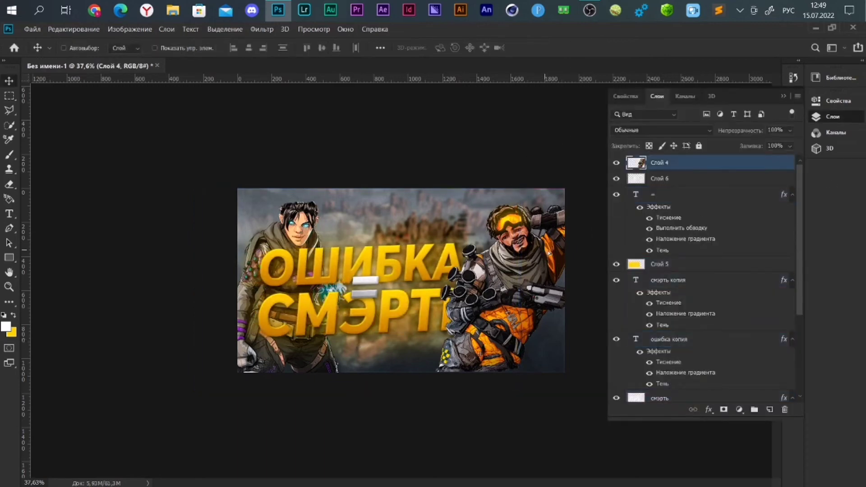
drag(549, 254, 561, 253)
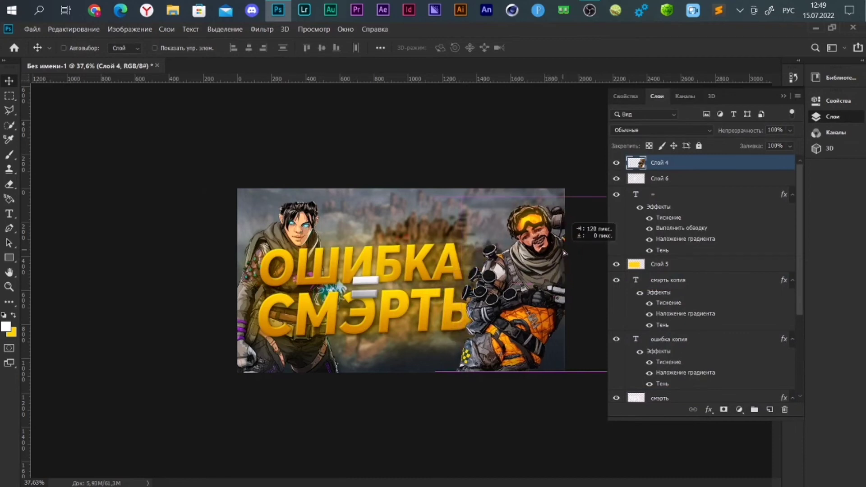
Select the = accent layer, then the смэрть layer, to check them
click(675, 208)
scroll(673, 217, down, 3)
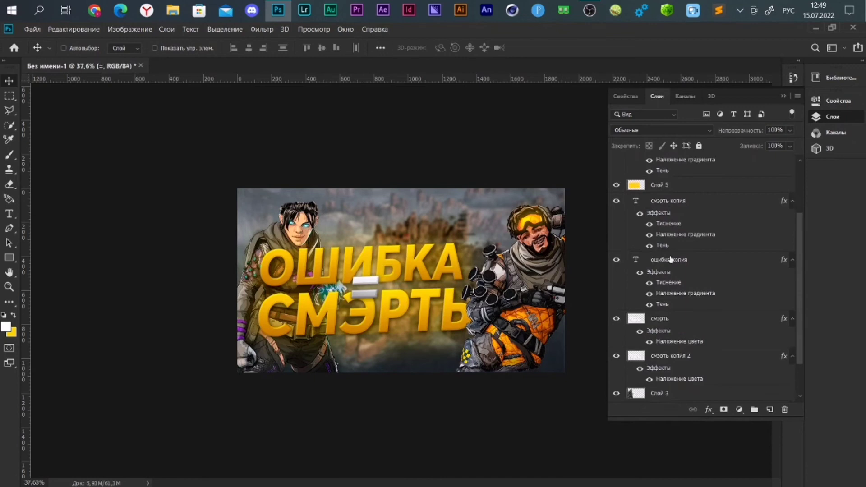
scroll(657, 313, down, 2)
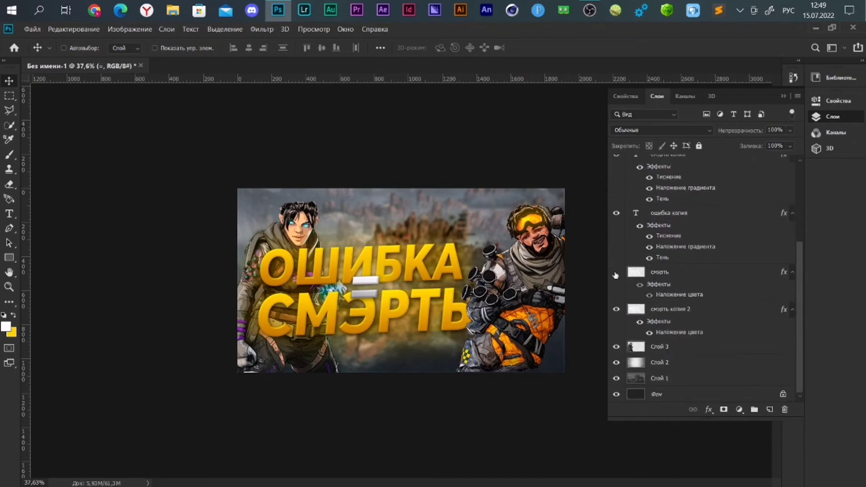
click(656, 277)
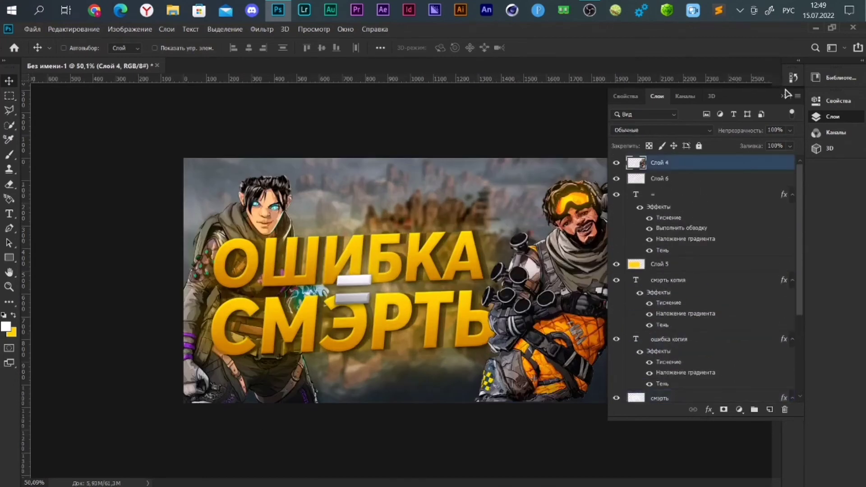
click(782, 96)
Open CC.psd and drag its cc layer into the thumbnail as the top layer
click(32, 29)
click(32, 50)
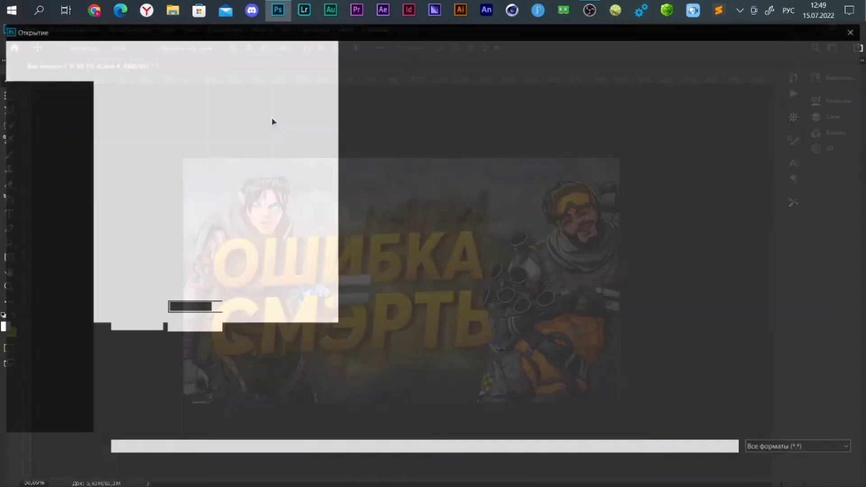
click(384, 116)
click(773, 466)
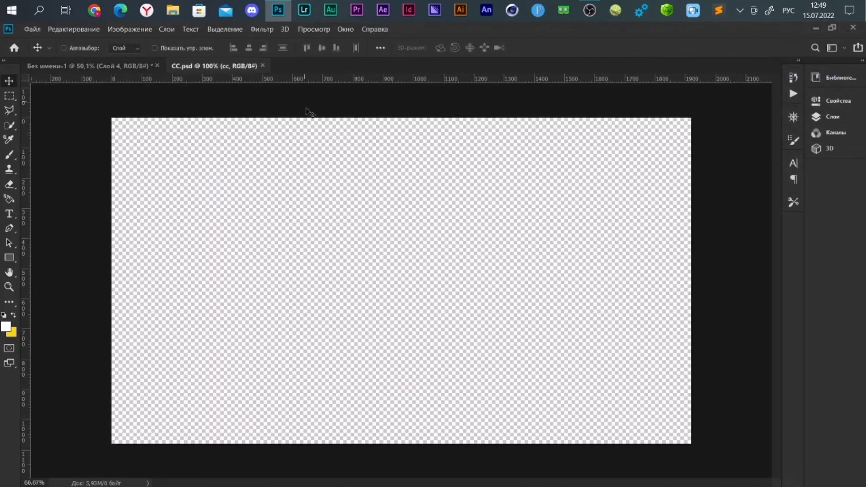
click(832, 117)
mouse_move(704, 161)
mouse_down()
mouse_move(245, 89)
mouse_move(393, 252)
mouse_up()
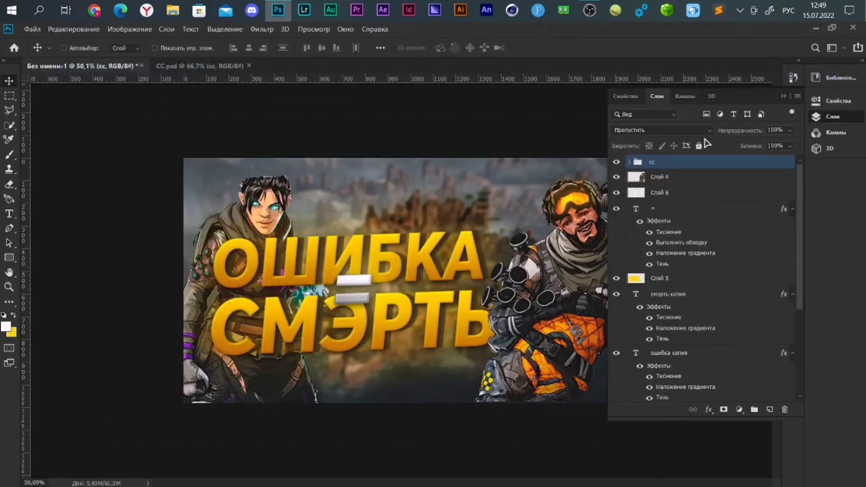
click(833, 117)
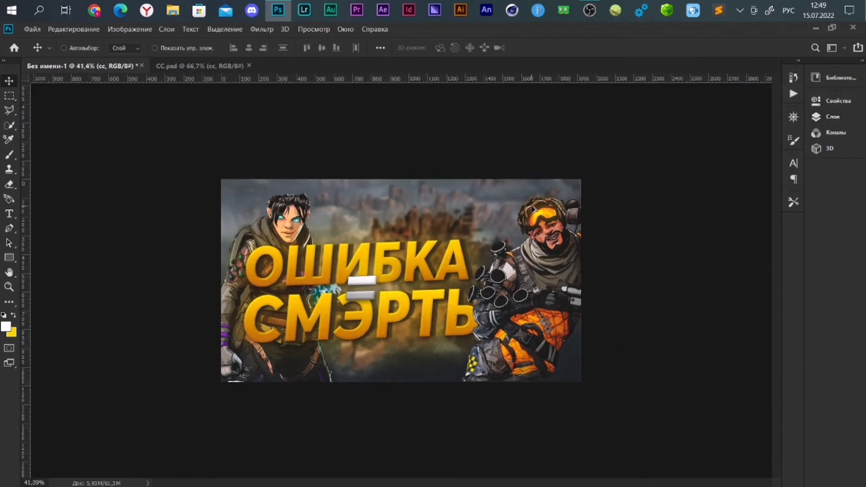
Set the смэрть layer's opacity to 50%
click(839, 118)
click(690, 180)
scroll(687, 216, down, 1)
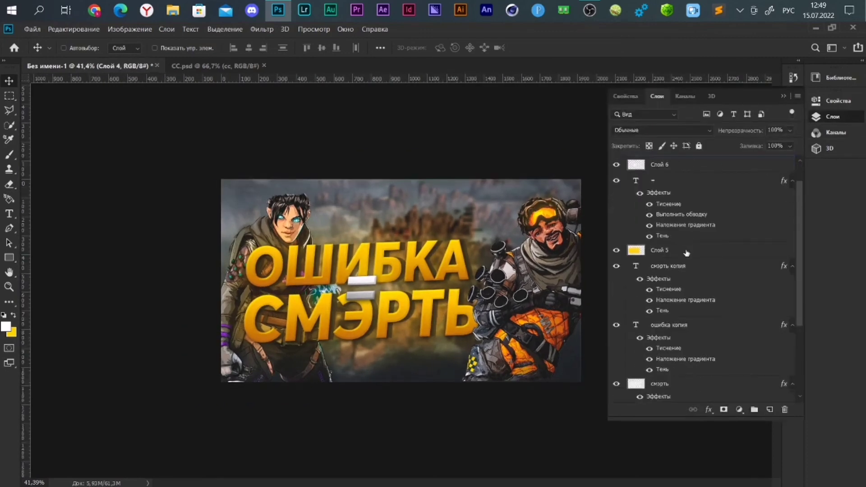
scroll(665, 243, down, 3)
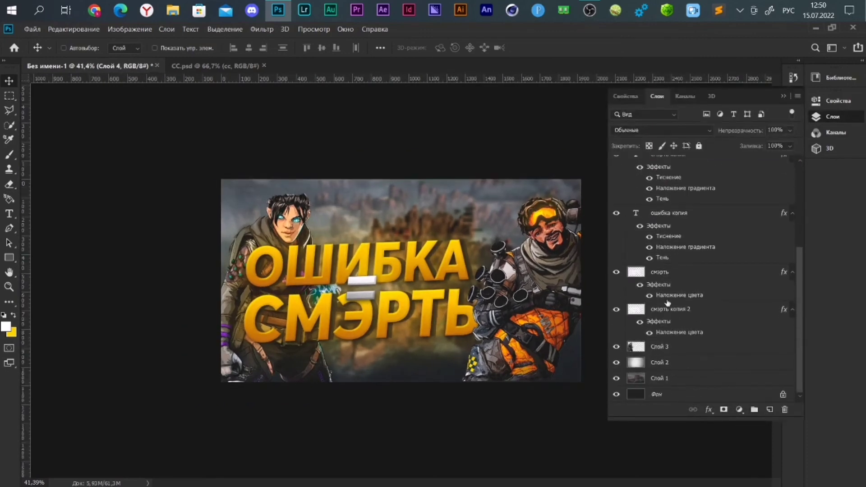
click(667, 309)
click(691, 271)
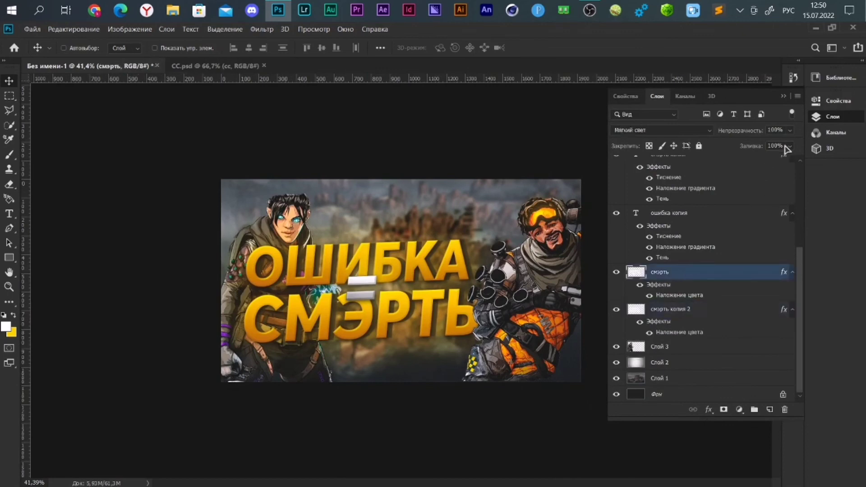
click(774, 131)
text(50)
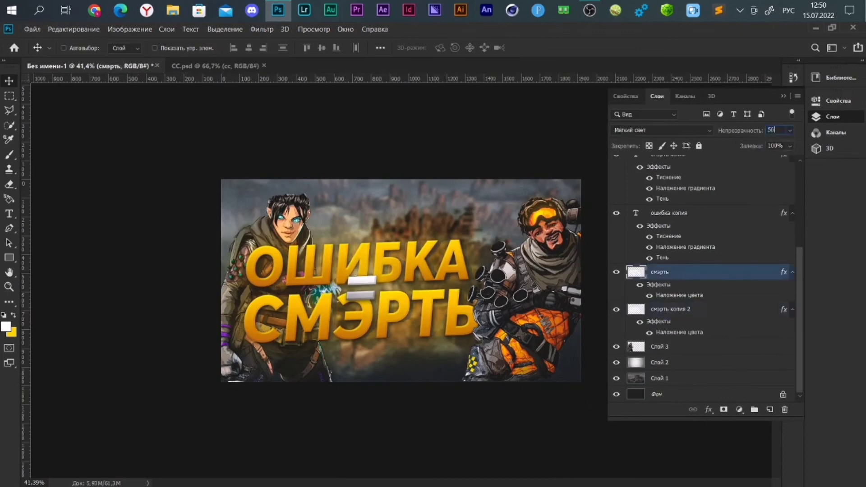
key(BackSpace)
key(BackSpace)
text(0)
Make the yellow Слой 5 blend as Перекрытие at 29% opacity
click(682, 324)
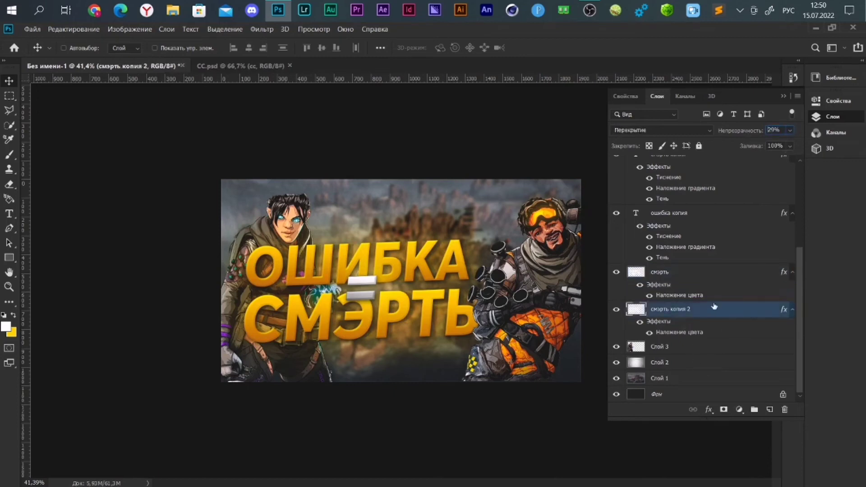
scroll(674, 257, up, 3)
scroll(674, 257, up, 2)
click(666, 273)
click(659, 132)
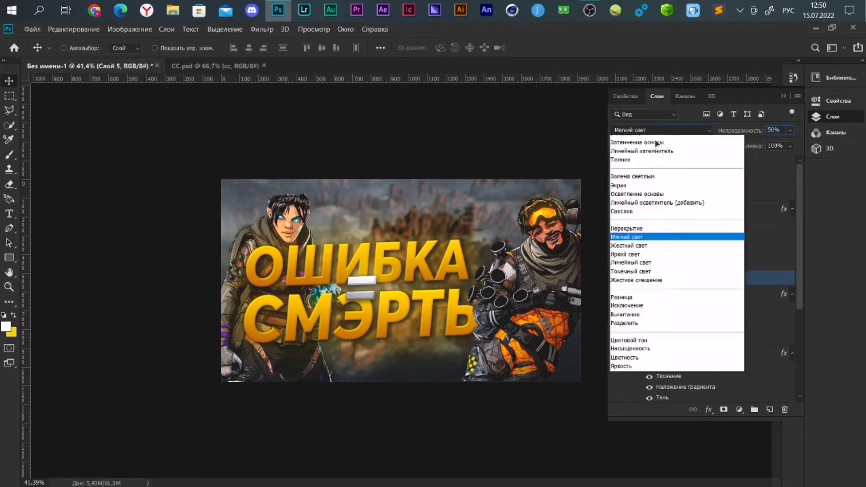
click(641, 269)
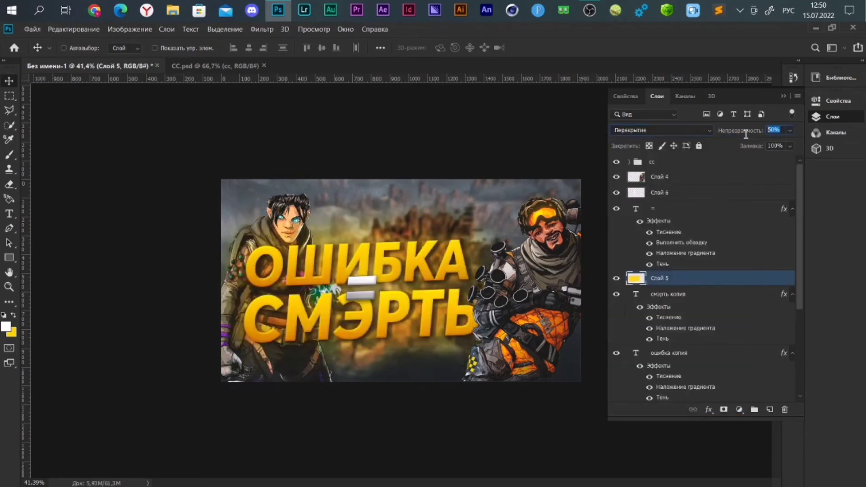
text(29)
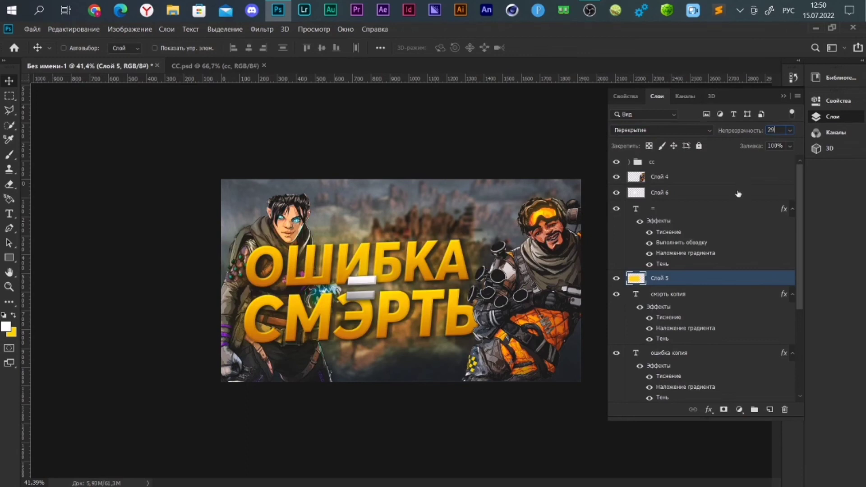
Readjust the смэрть layer's opacity back to 50%
scroll(677, 271, down, 5)
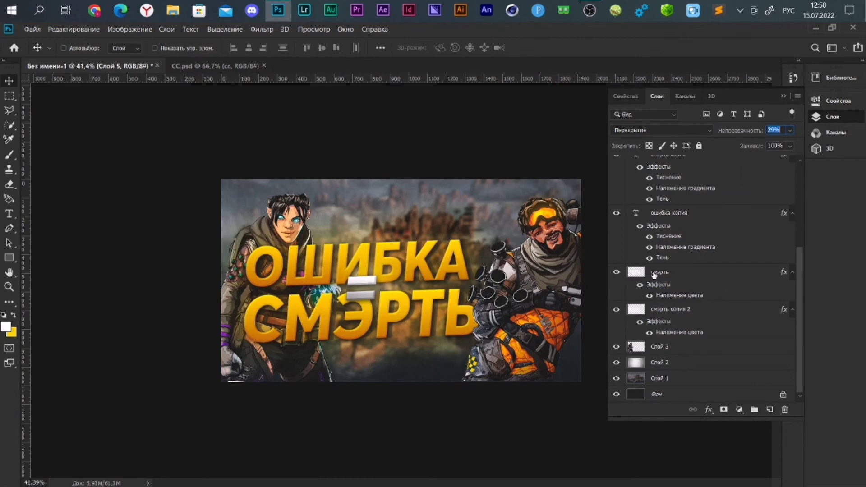
click(659, 272)
drag(789, 130, 812, 153)
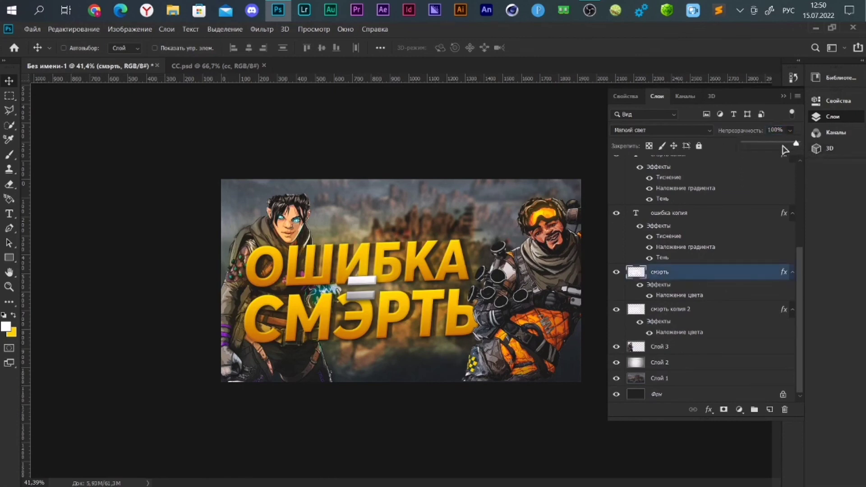
click(745, 136)
text(50)
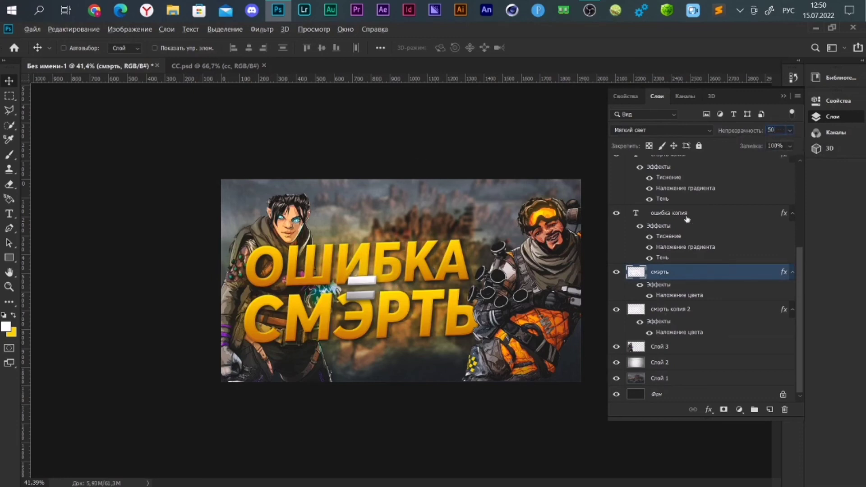
Select the сс group, then Слой 5 down through смэрть копия 2
scroll(686, 219, up, 5)
click(690, 169)
scroll(679, 240, down, 1)
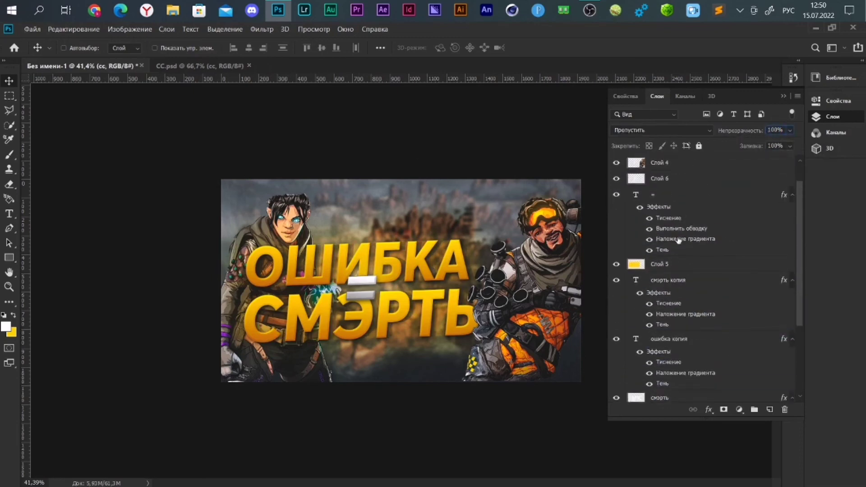
scroll(679, 240, down, 1)
click(676, 237)
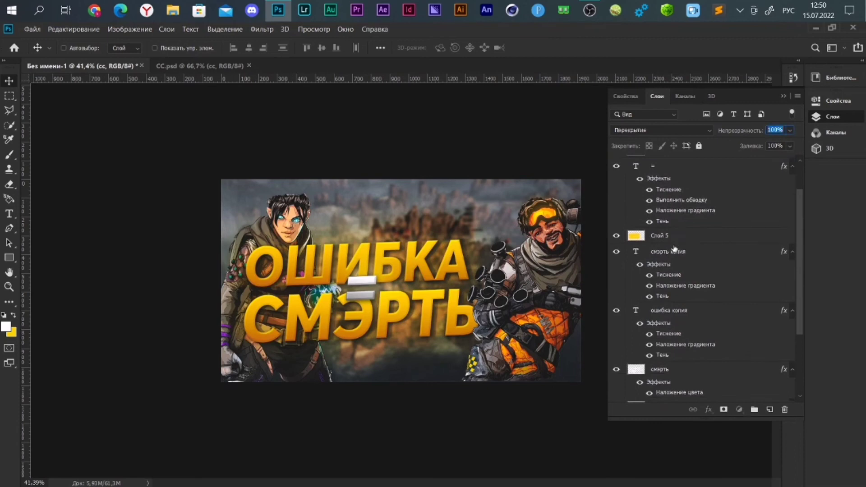
scroll(676, 243, down, 2)
scroll(676, 243, down, 2)
shift+click(687, 308)
Undo the accidental opacity drop on the title
click(783, 96)
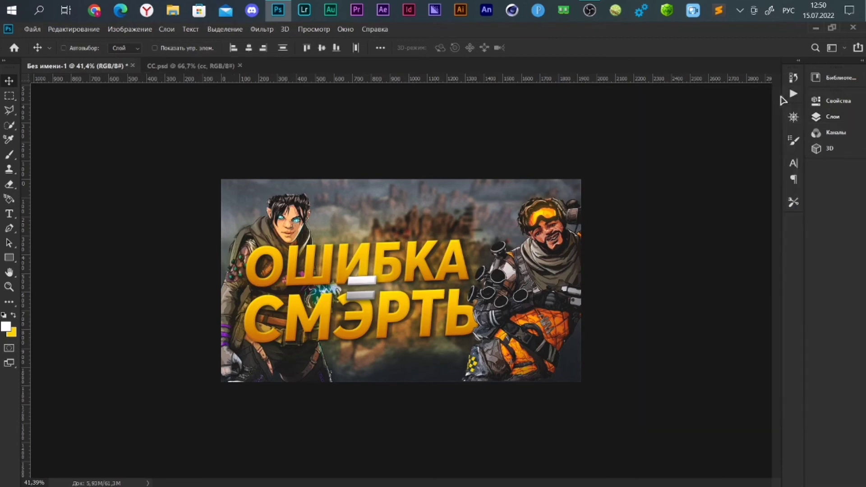
click(829, 117)
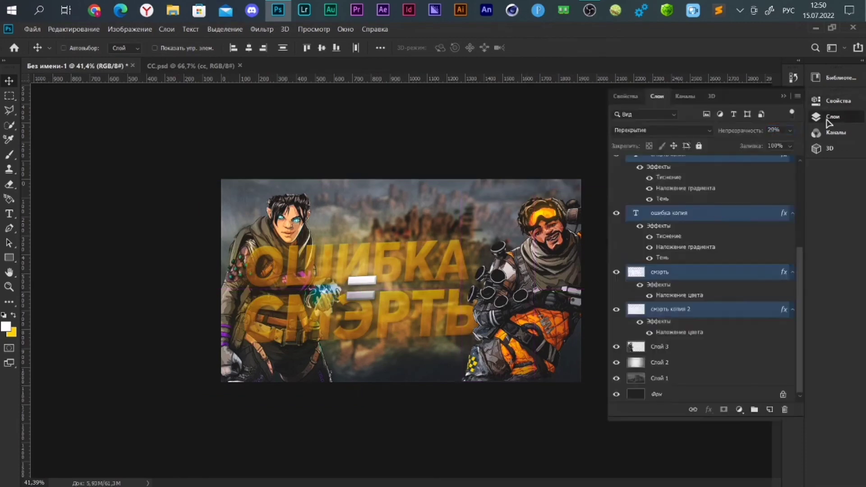
scroll(725, 221, up, 2)
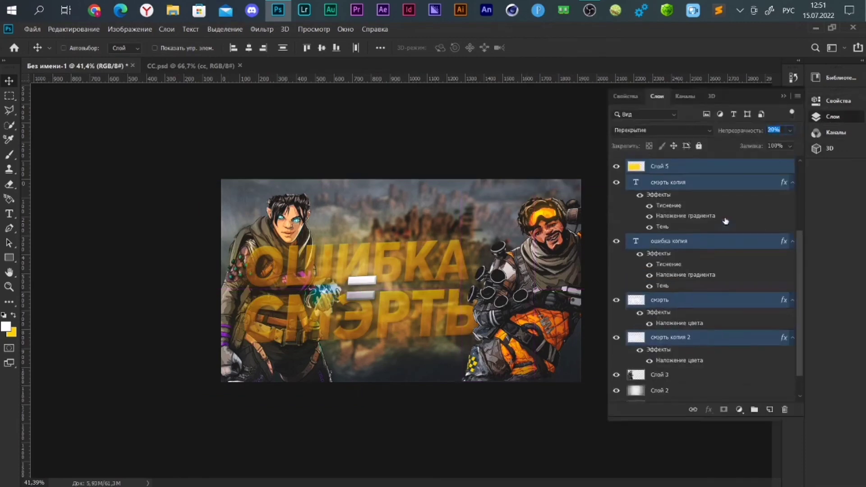
key(ctrl+z)
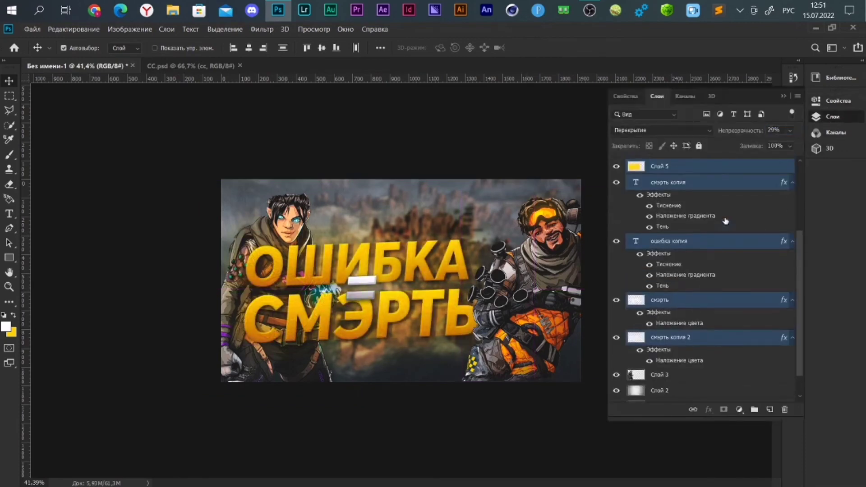
Select the = text layer together with the remaining title layers
click(760, 218)
scroll(734, 191, down, 1)
scroll(735, 190, up, 1)
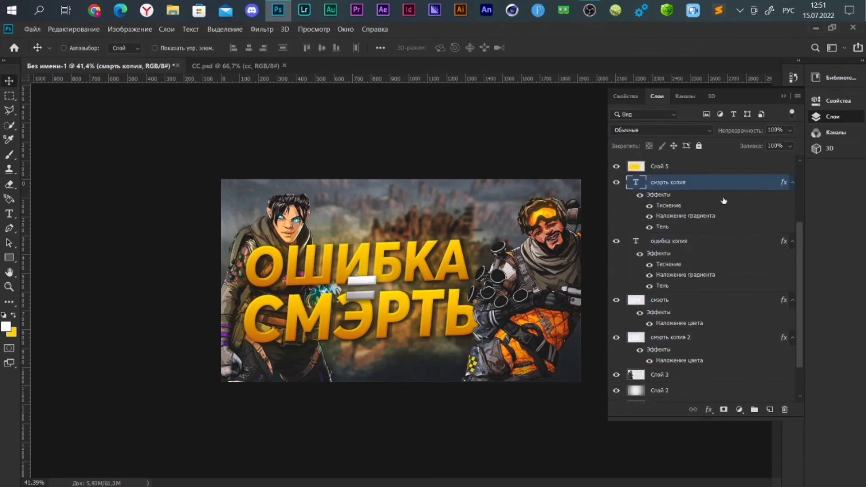
scroll(724, 202, down, 1)
scroll(682, 368, up, 1)
scroll(674, 310, up, 2)
scroll(670, 279, up, 2)
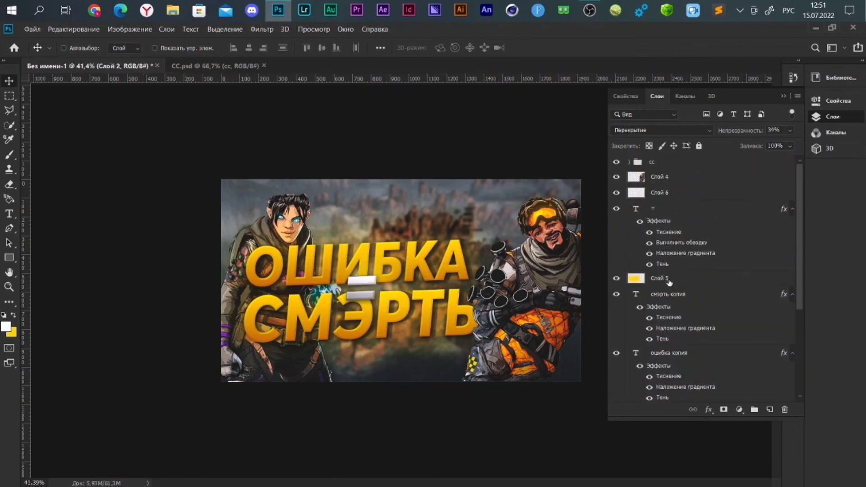
click(670, 278)
click(665, 210)
scroll(672, 243, down, 3)
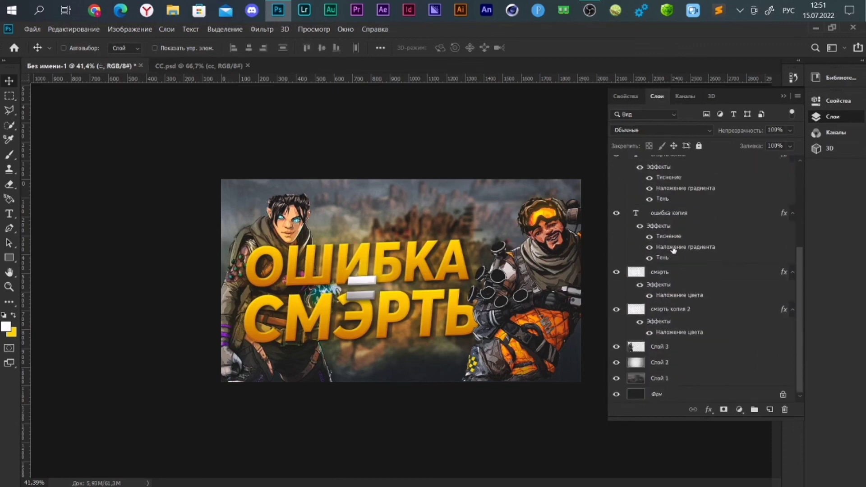
shift+click(667, 310)
Move the selected title layers slightly up and commit the transform
key(ctrl+t)
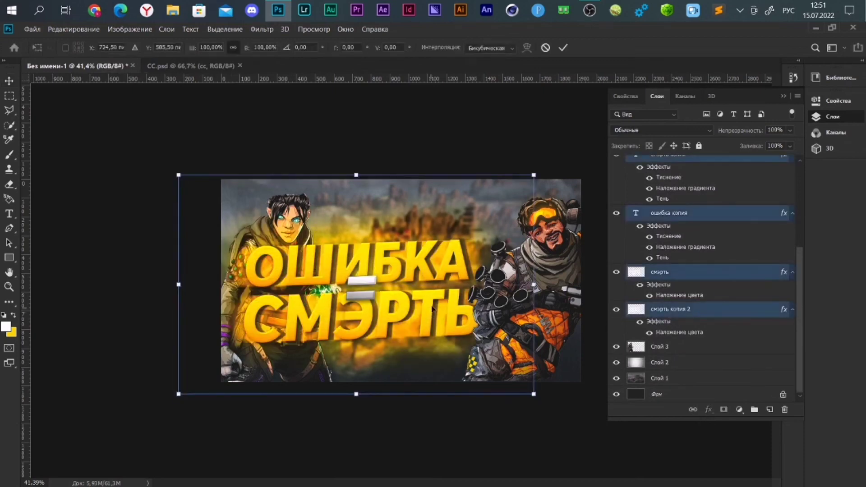
drag(431, 308, 435, 306)
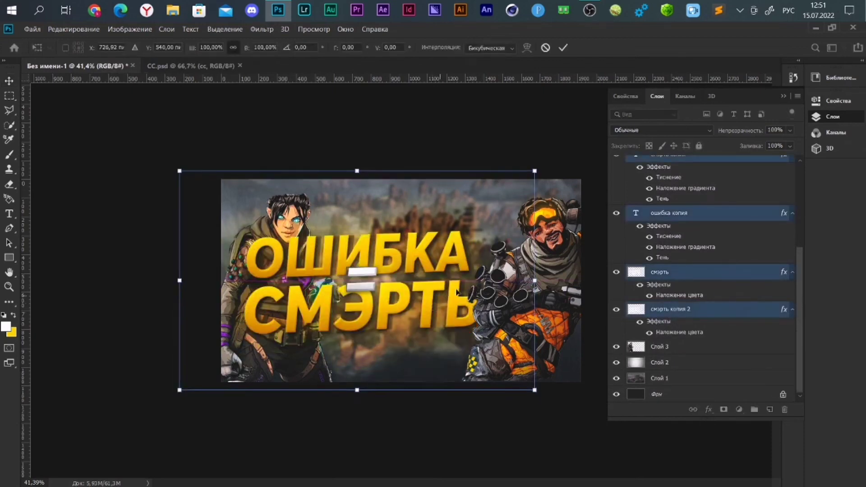
click(565, 48)
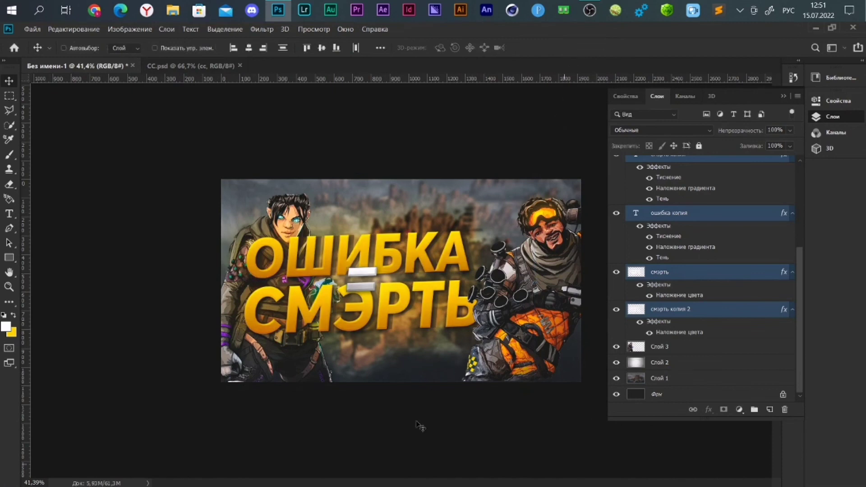
alt+scroll(383, 374, down, 2)
Rotate the title group -1.58°, nudge it down then up two pixels, and commit
scroll(689, 198, up, 5)
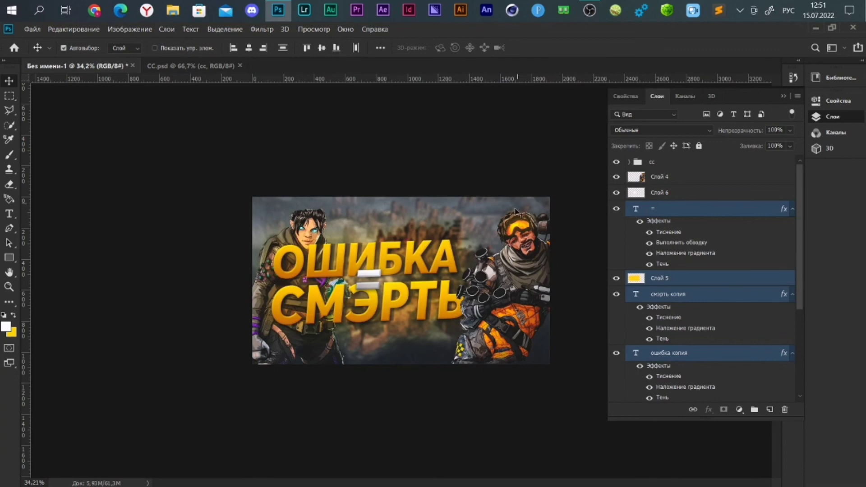
key(ctrl+t)
drag(516, 211, 514, 203)
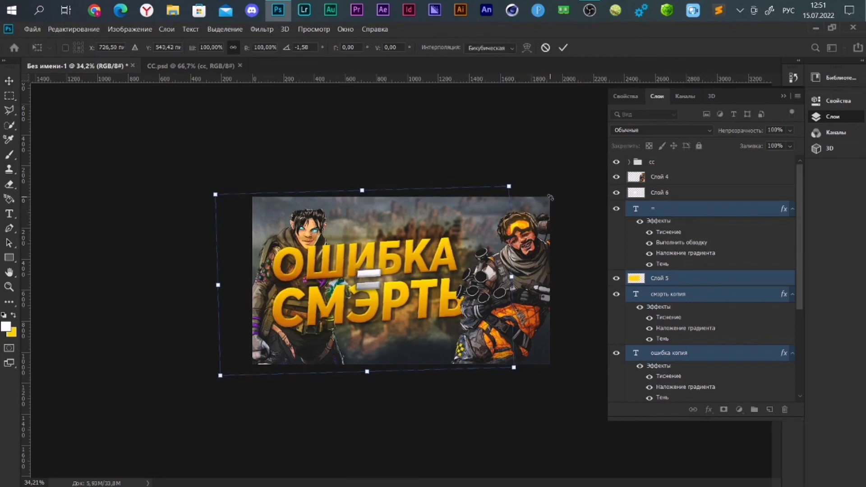
key(shift+Down)
key(shift+Down)
key(shift+Down)
key(shift+Down)
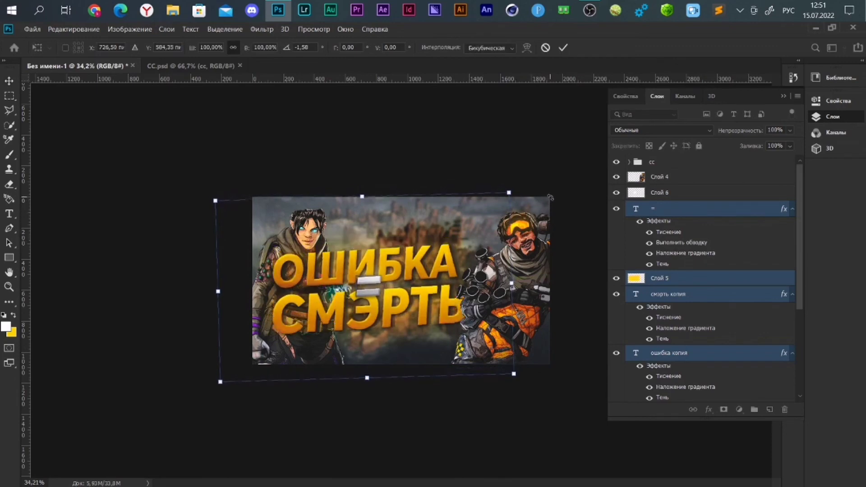
key(Up)
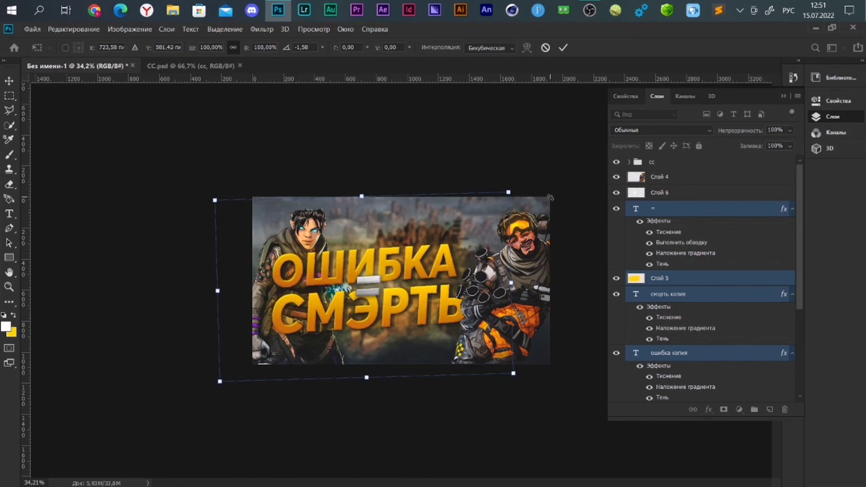
key(Up)
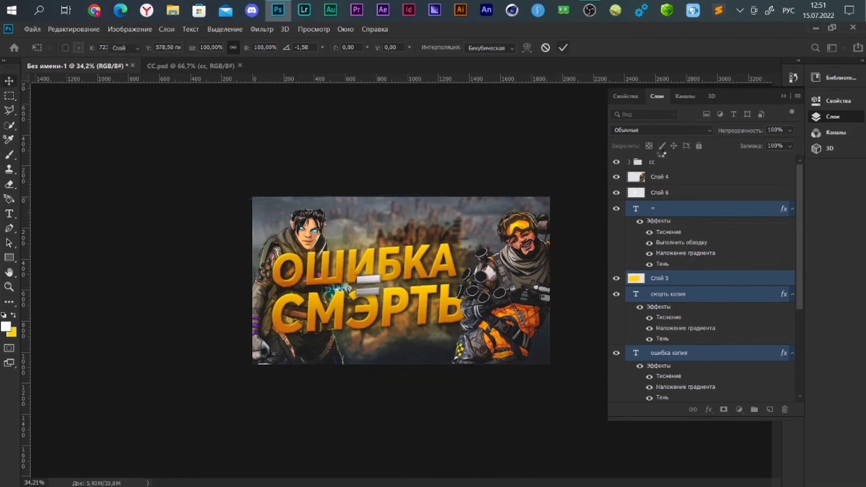
click(563, 48)
click(663, 162)
click(784, 96)
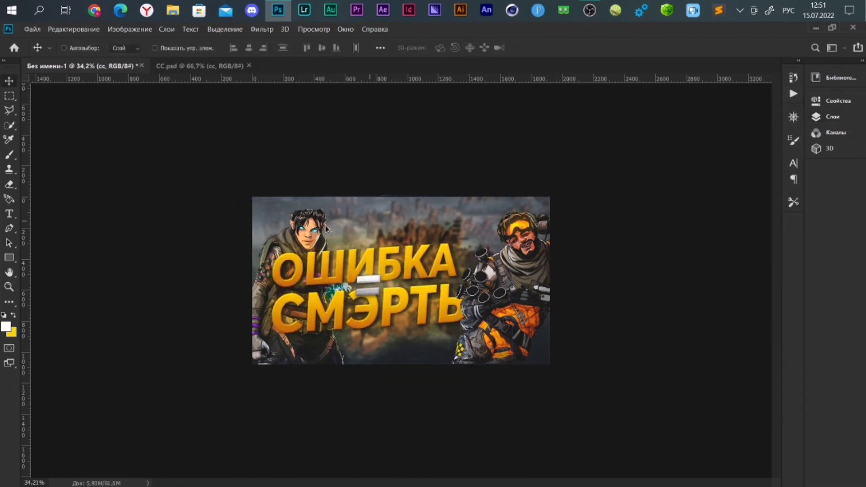
scroll(325, 226, up, 4)
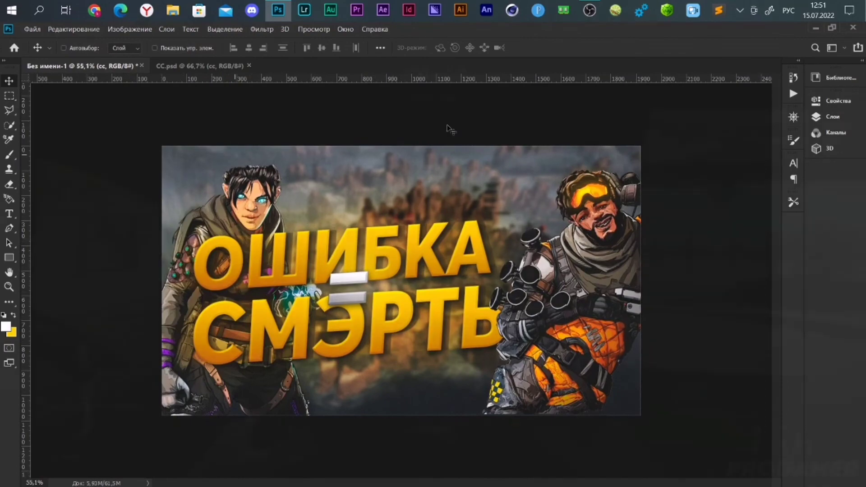